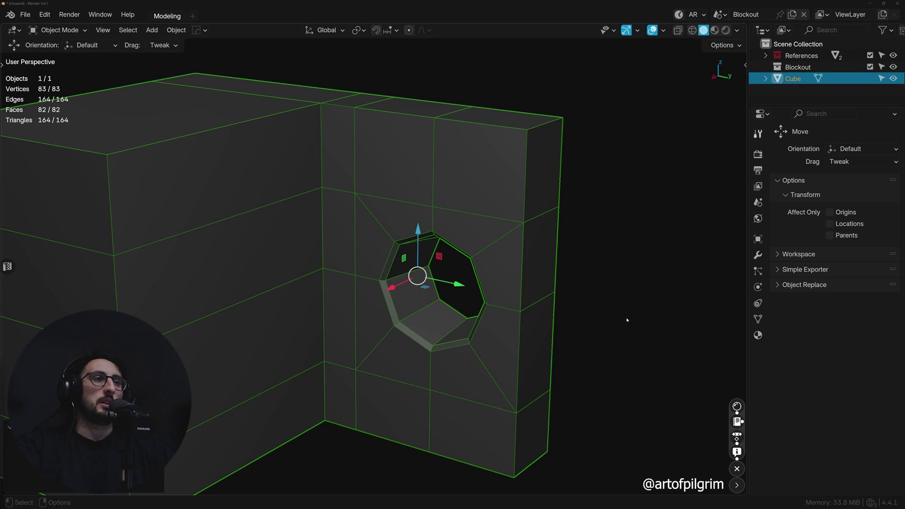
Step: In Edit Mode, select the two vertical edges above the hole together with the two edges continuing them across the wall's top
shift+middle_drag(513, 320, 532, 341)
scroll(533, 344, up, 1)
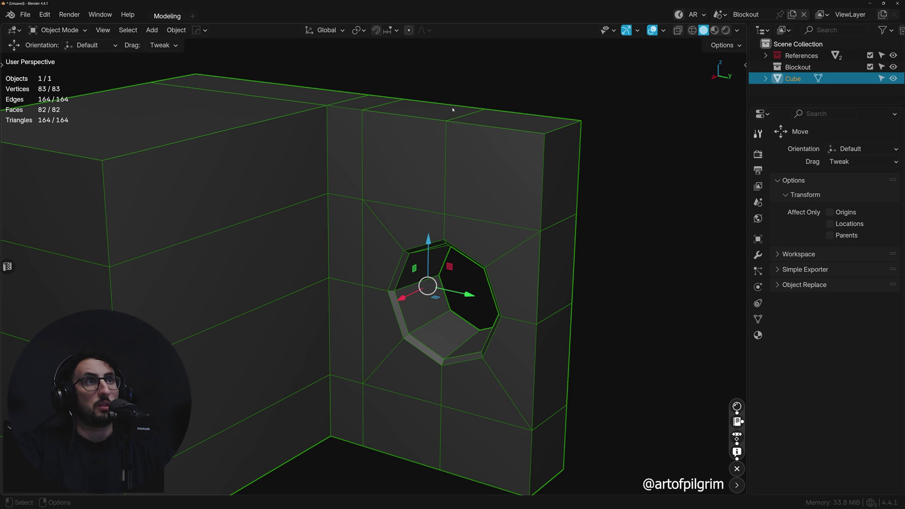
key(Tab)
key(alt+a)
click(444, 158)
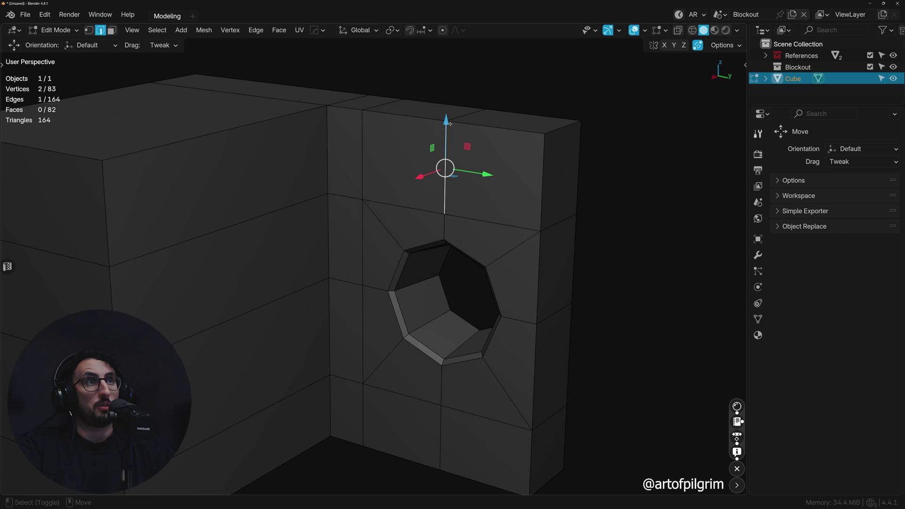
shift+click(453, 118)
click(362, 156)
shift+click(380, 105)
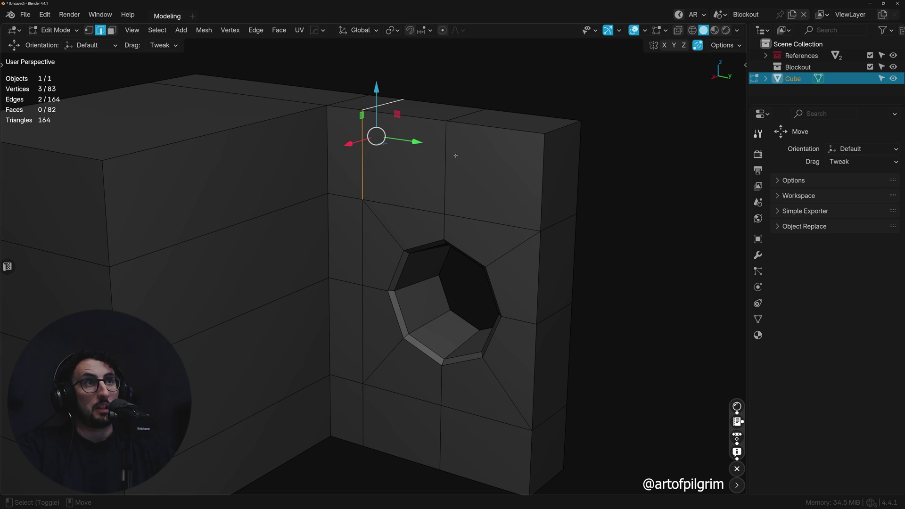
shift+click(448, 155)
shift+click(462, 117)
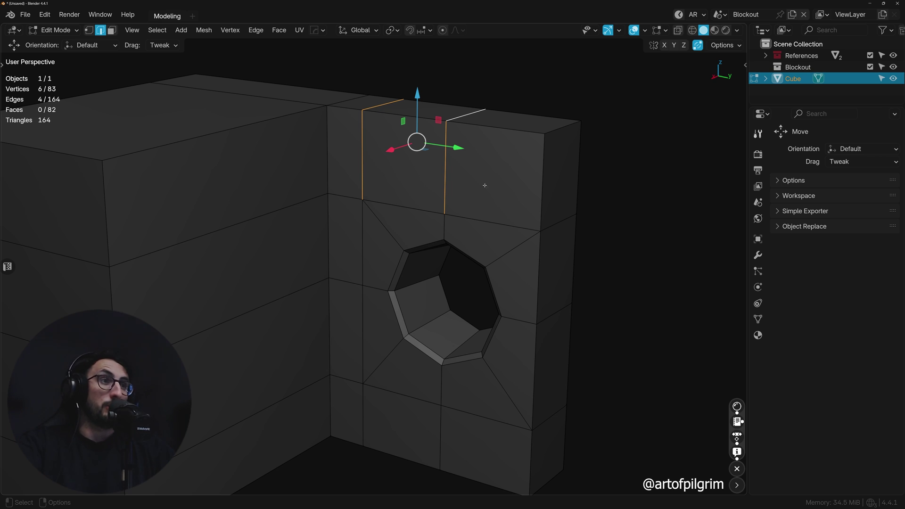
key(Tab)
Step: Select the ring of short edges across the hole's bevel, try collapsing them with Merge, and undo the merge
middle_drag(516, 246, 442, 290)
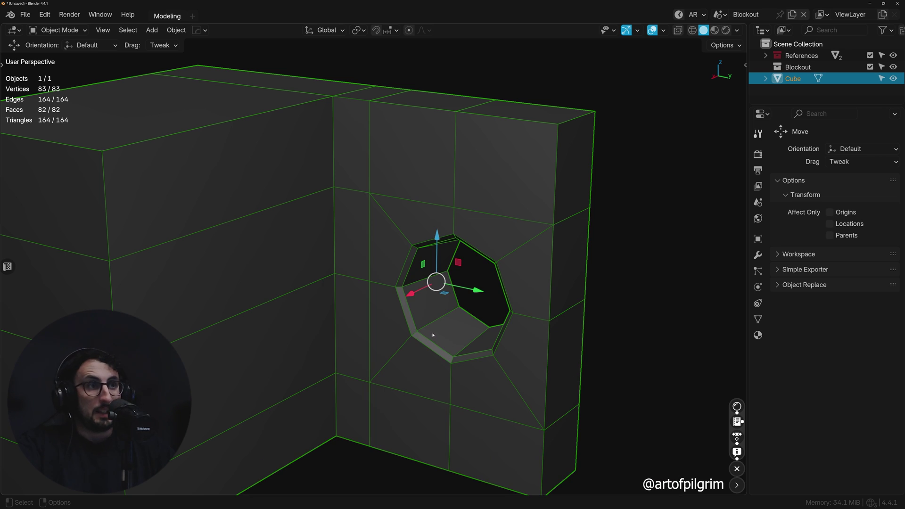
middle_drag(439, 331, 458, 309)
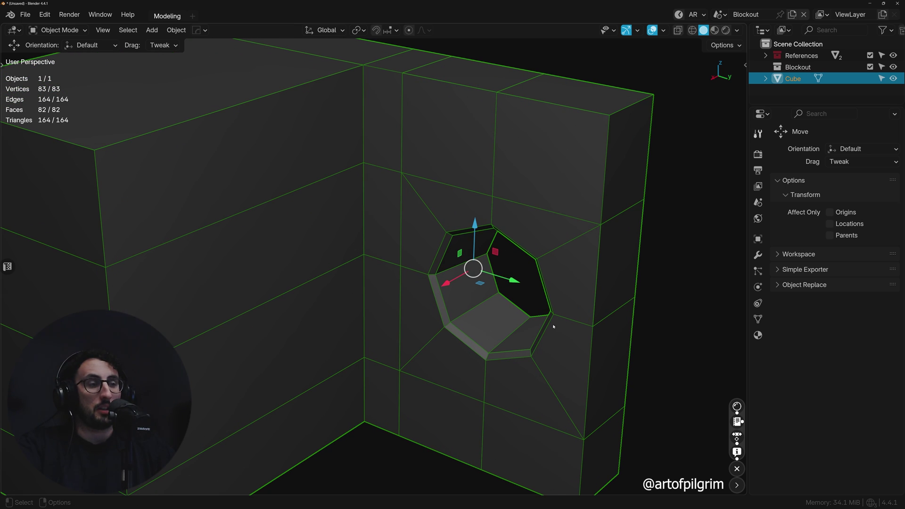
middle_drag(481, 260, 494, 279)
key(Tab)
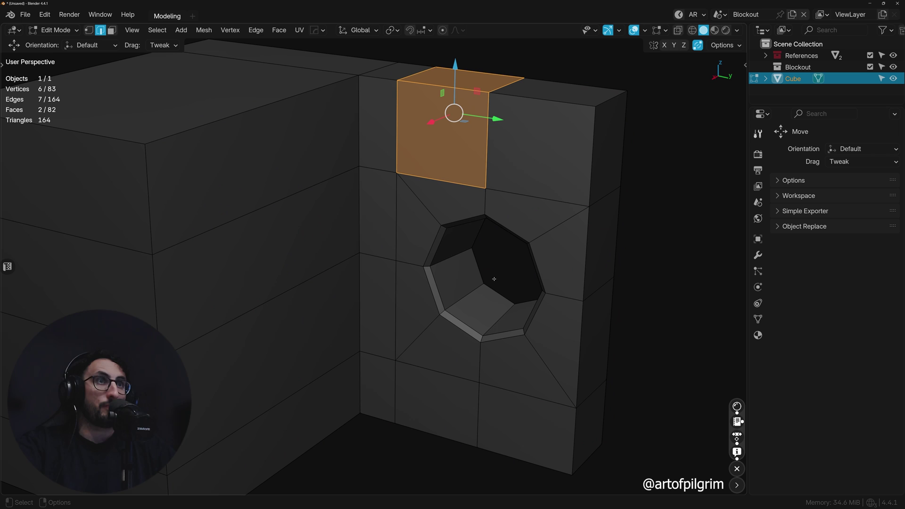
click(445, 226)
alt+drag(445, 226, 470, 220)
key(alt+r)
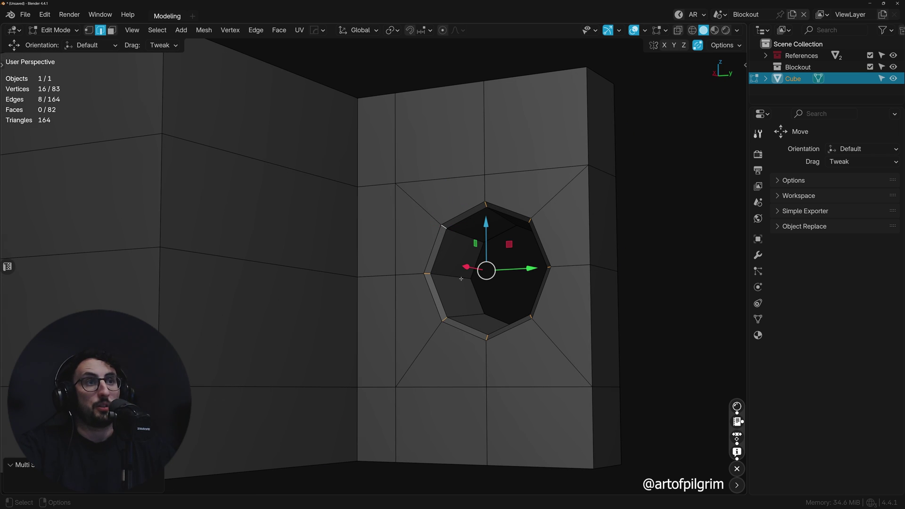
alt+drag(461, 279, 446, 293)
alt+right_drag(446, 293, 462, 338)
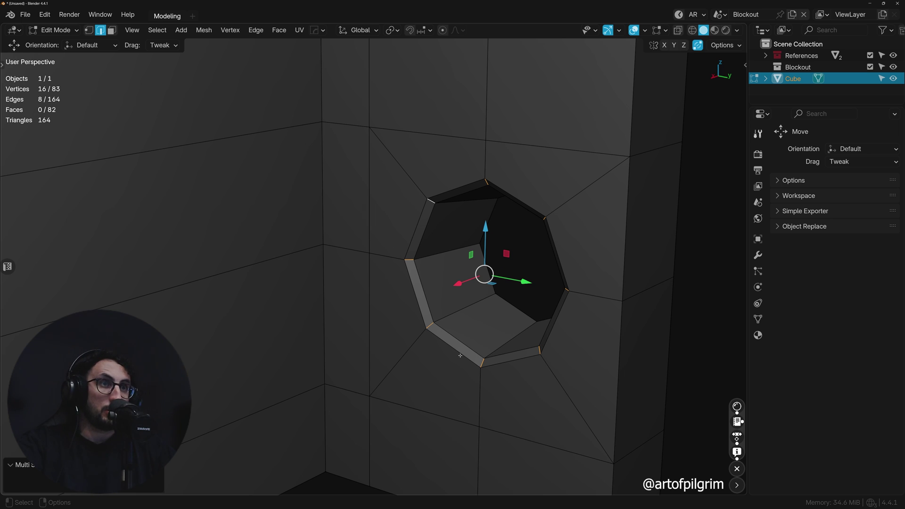
middle_drag(460, 355, 439, 307)
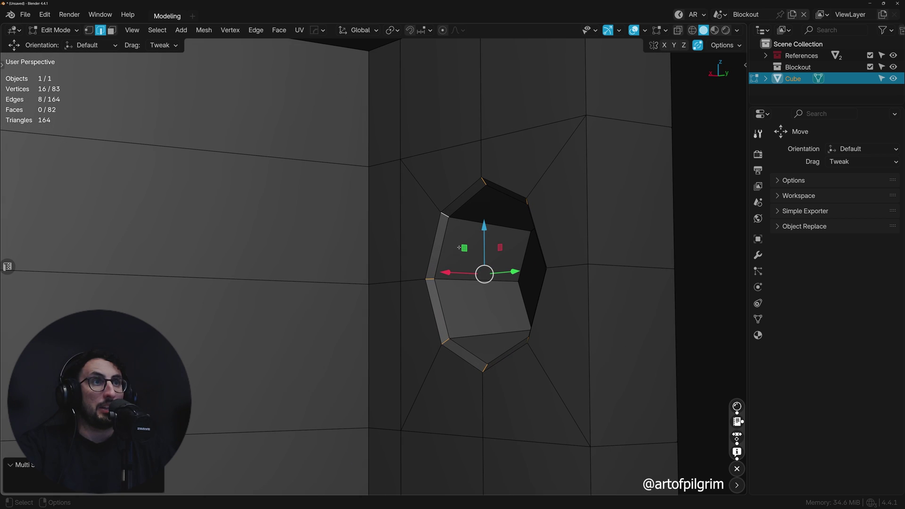
click(467, 205)
double_click(467, 204)
alt+drag(467, 204, 488, 298)
middle_drag(488, 298, 426, 259)
ctrl+alt+click(445, 295)
key(m)
key(c)
key(ctrl+z)
Step: Enable vertex snapping and move the bevel's inner edge loop along X until it is flush with the hole's outer rim
scroll(446, 271, up, 1)
alt+click(415, 277)
key(period)
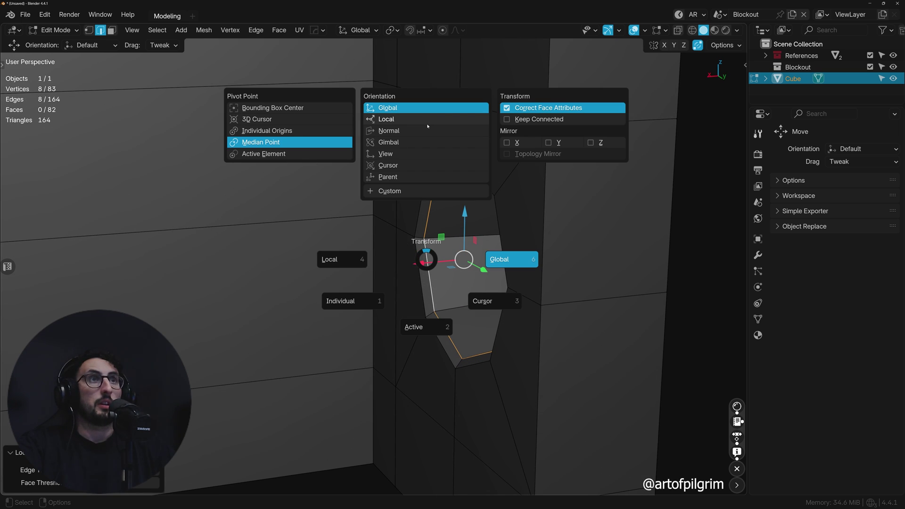
key(Escape)
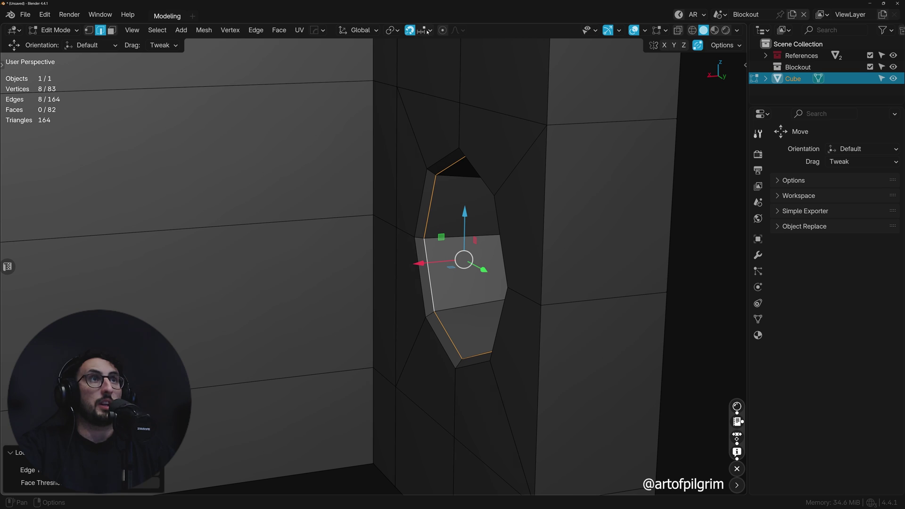
click(427, 31)
click(393, 113)
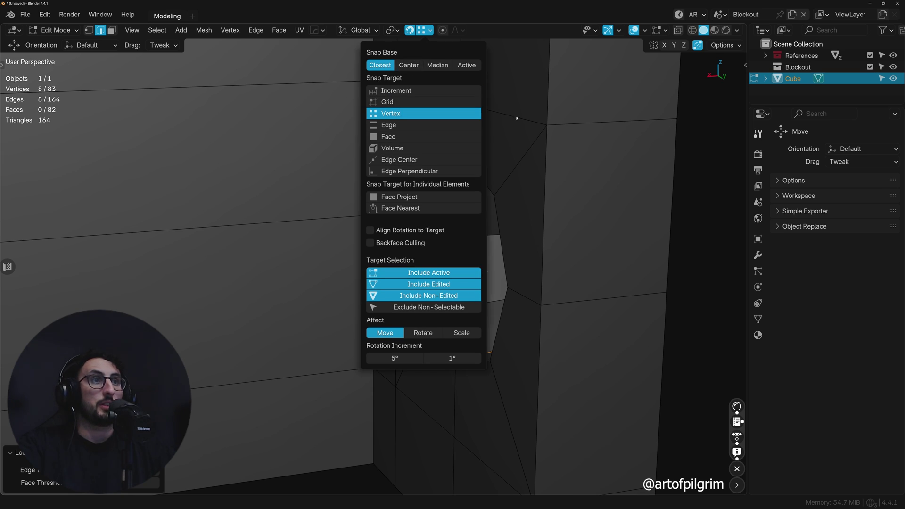
drag(442, 260, 414, 237)
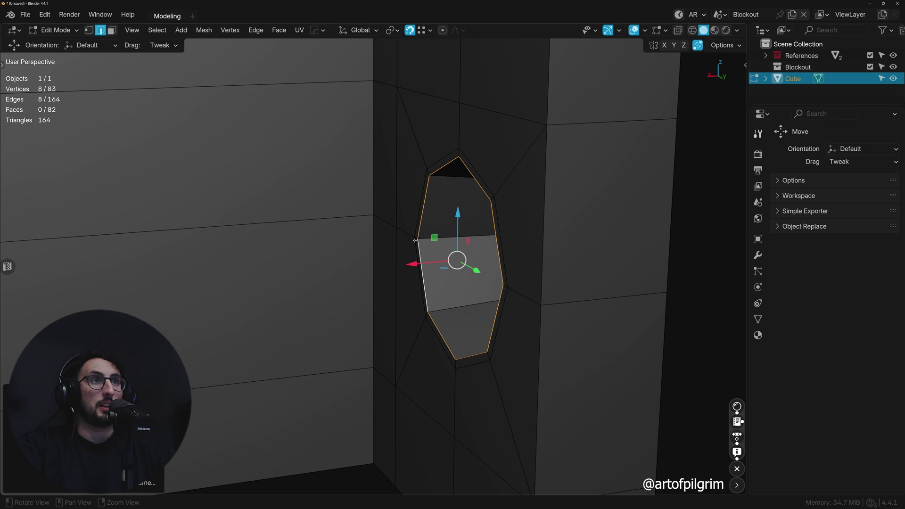
Step: Select the outer edge loop around the hole and dissolve it
middle_drag(414, 237, 391, 168)
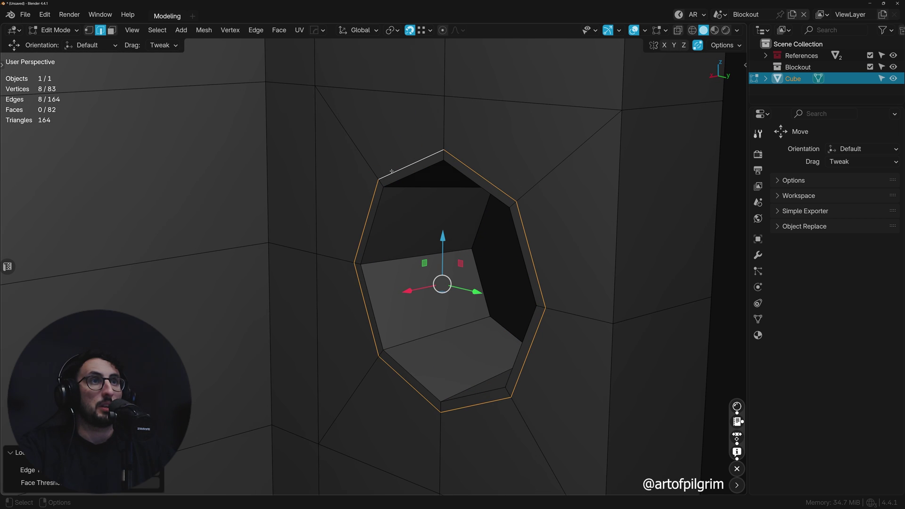
key(ctrl+x)
scroll(499, 258, down, 6)
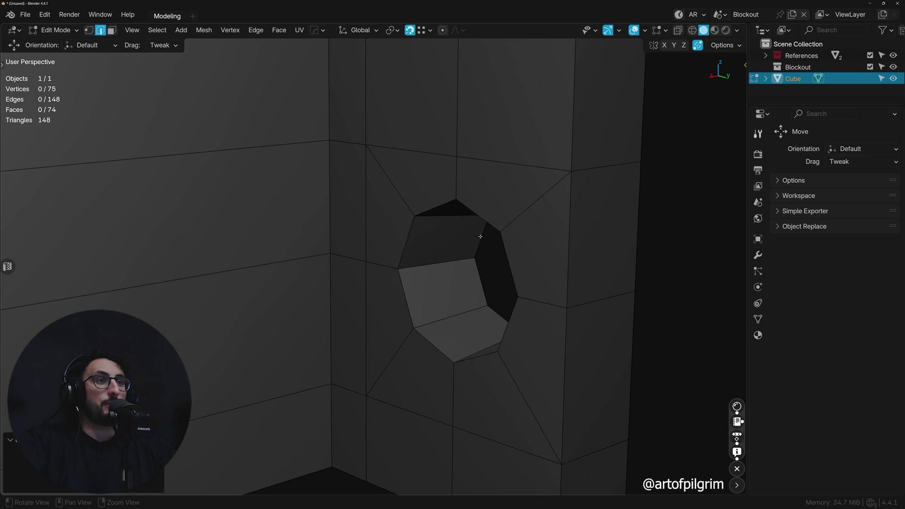
Step: Check the Auto Merge Vertices and Correct Face Attributes options
middle_drag(500, 255, 521, 222)
key(q)
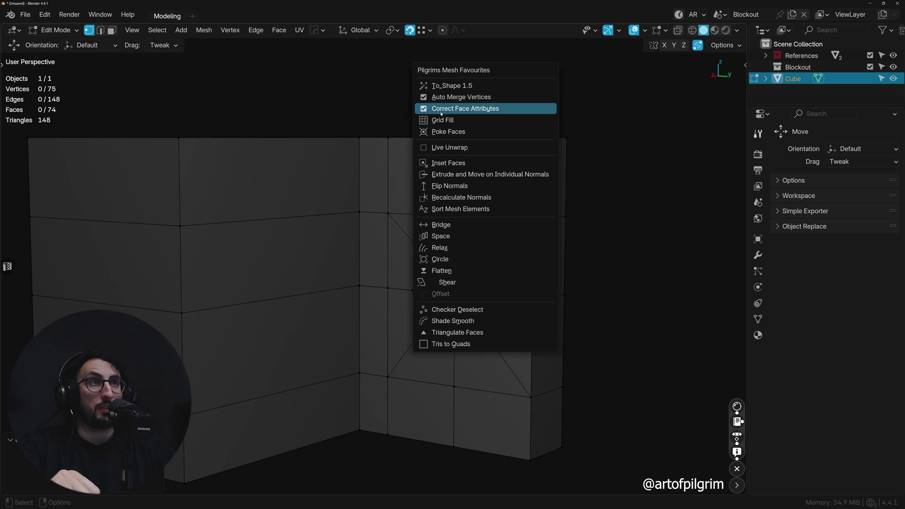
click(425, 109)
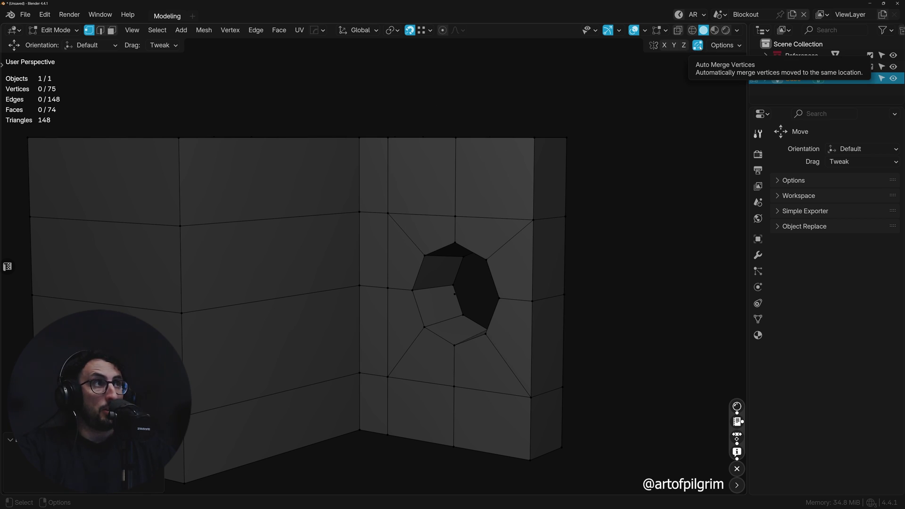
Step: Vertex Slide the upper horizontal edge on the wall's narrow end face up onto the top edge, merging the two
shift+middle_drag(490, 227, 470, 261)
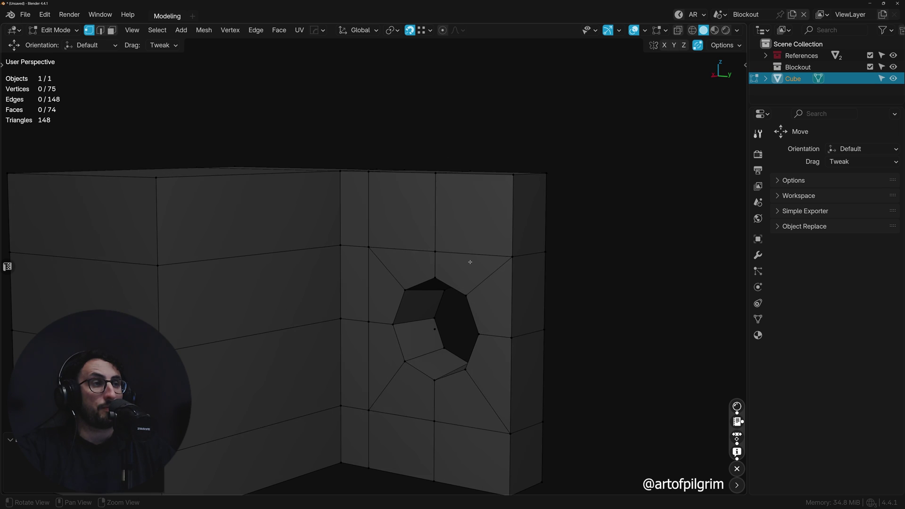
scroll(470, 261, up, 1)
key(2)
click(535, 253)
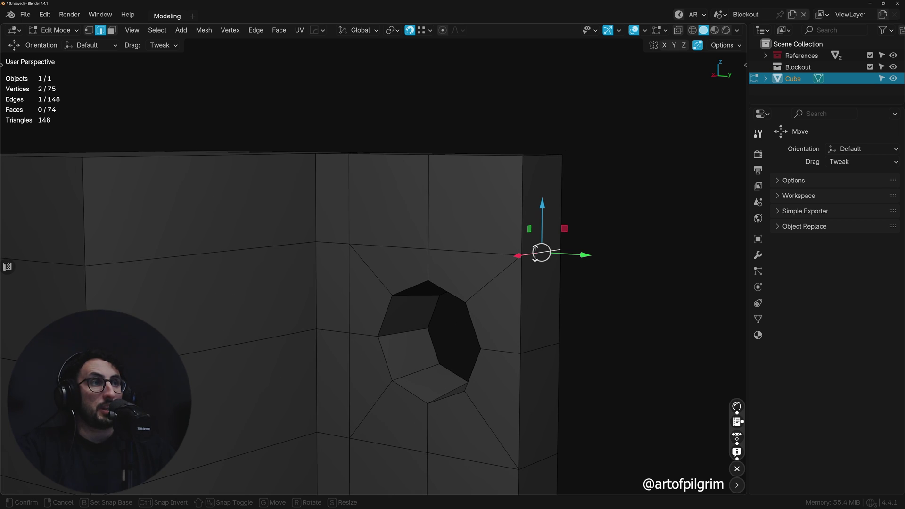
key(g)
key(g)
click(541, 152)
middle_drag(541, 152, 423, 269)
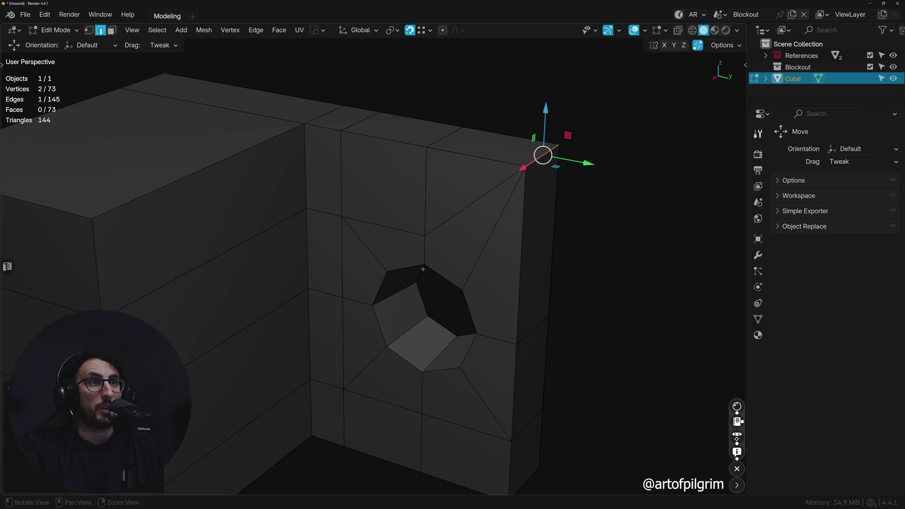
right_click(499, 302)
key(Escape)
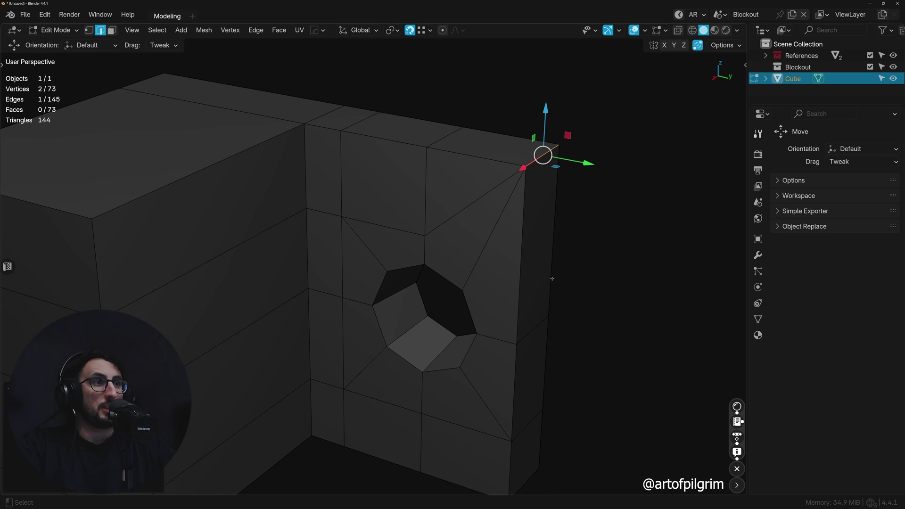
Step: Enable the Screen Cast display of the operators being used
key(ctrl+s)
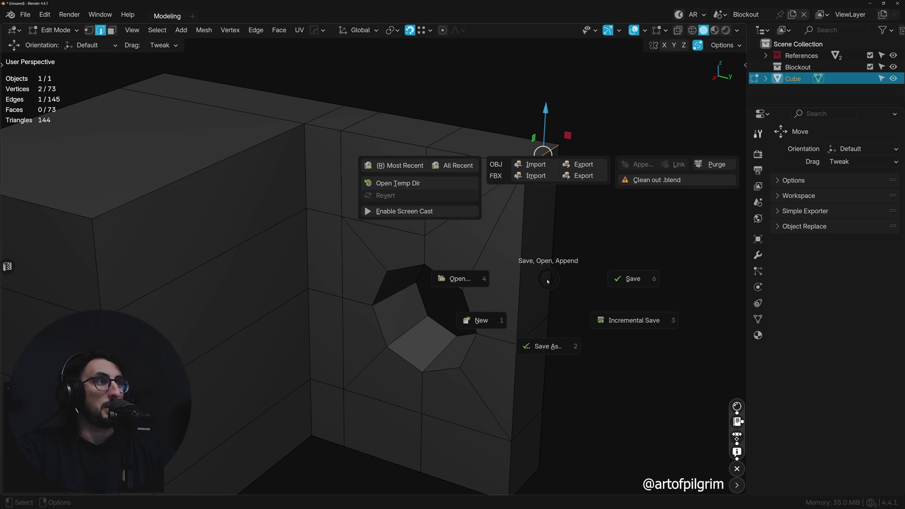
click(419, 215)
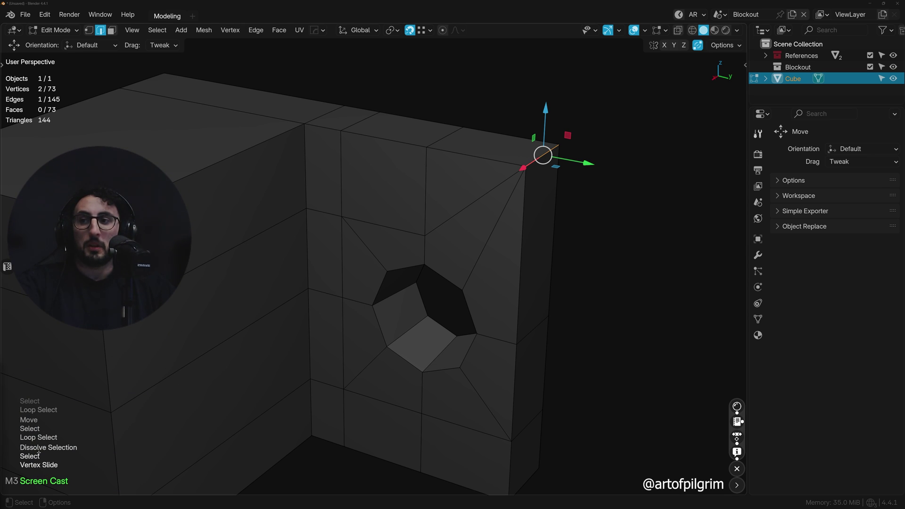
middle_drag(419, 330, 430, 269)
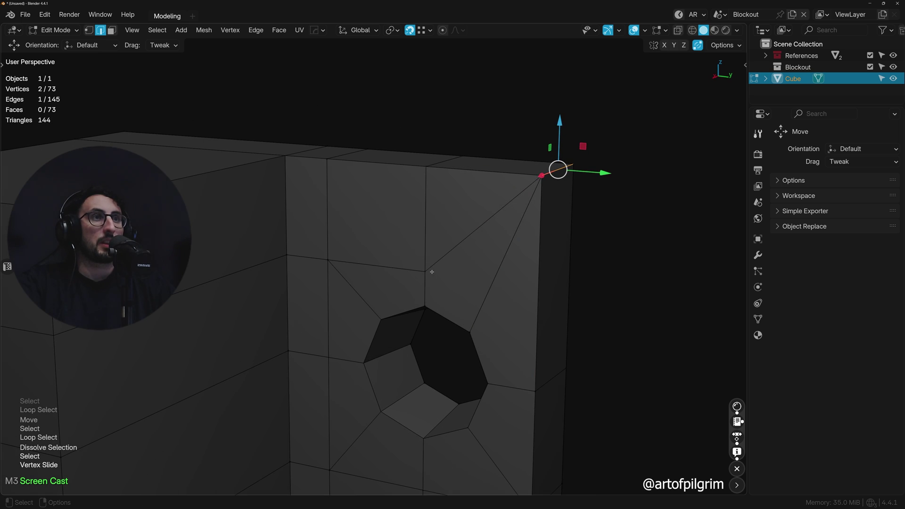
Step: Vertex Slide the upper horizontal edge above the hole and the one on the block's inner side up onto the top edges
click(391, 265)
key(shift+v)
click(385, 152)
shift+middle_drag(269, 250, 361, 222)
scroll(404, 212, down, 2)
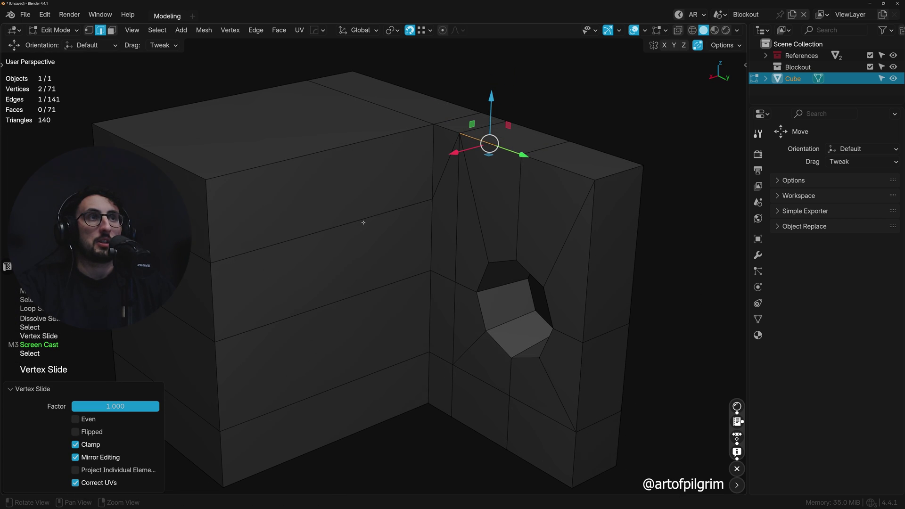
click(354, 220)
key(shift+v)
click(352, 146)
Step: Vertex Slide the upper horizontal edges on the block's outer side and back face up onto the top edges
middle_drag(193, 238, 279, 202)
key(shift+v)
click(194, 174)
key(ctrl+z)
click(194, 254)
key(shift+v)
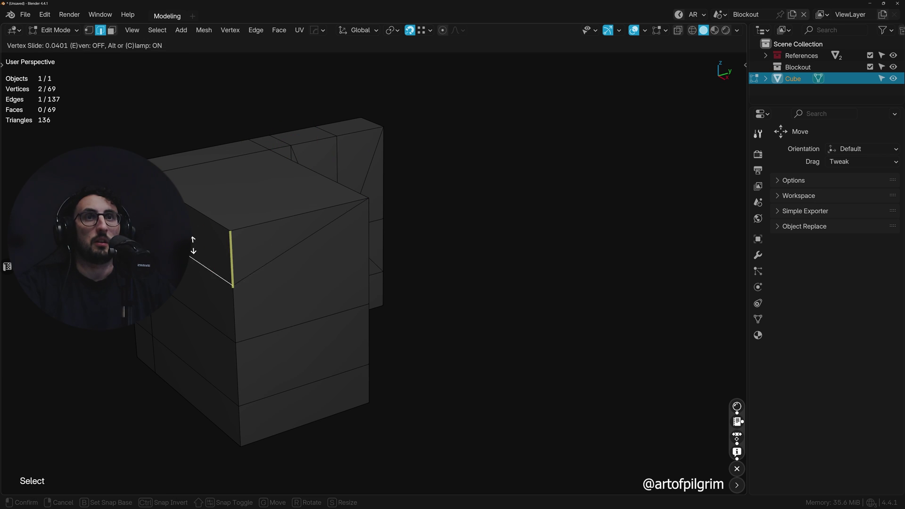
click(193, 193)
middle_drag(143, 187, 311, 232)
click(311, 232)
key(shift+v)
click(307, 171)
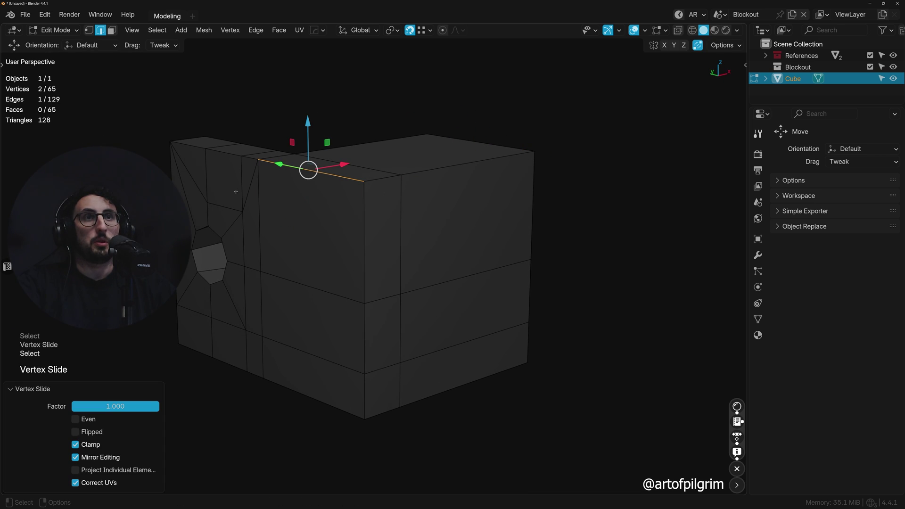
Step: Vertex Slide the edge above the hole on the back face up to the top, and the wall-top cross edge to the wall's end
click(225, 206)
key(shift+v)
click(227, 146)
middle_drag(227, 146, 330, 201)
shift+middle_drag(194, 241, 358, 283)
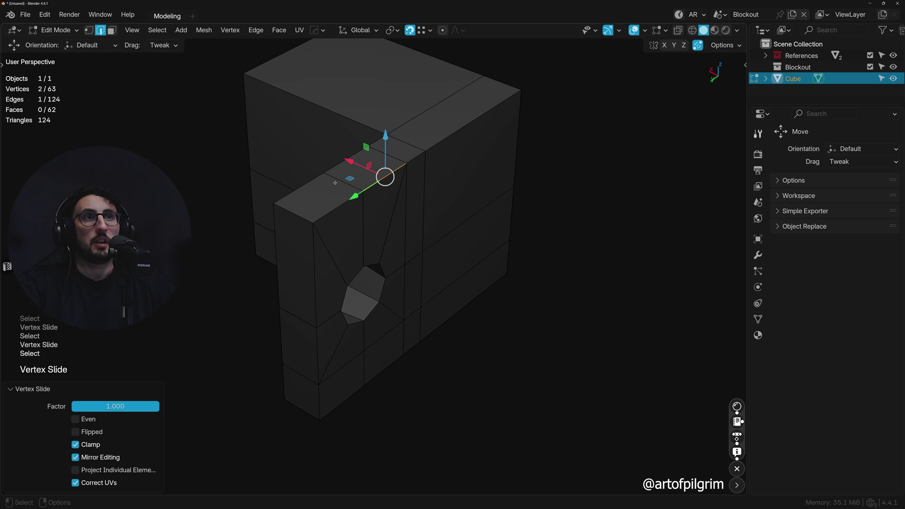
click(334, 183)
key(shift+v)
click(287, 225)
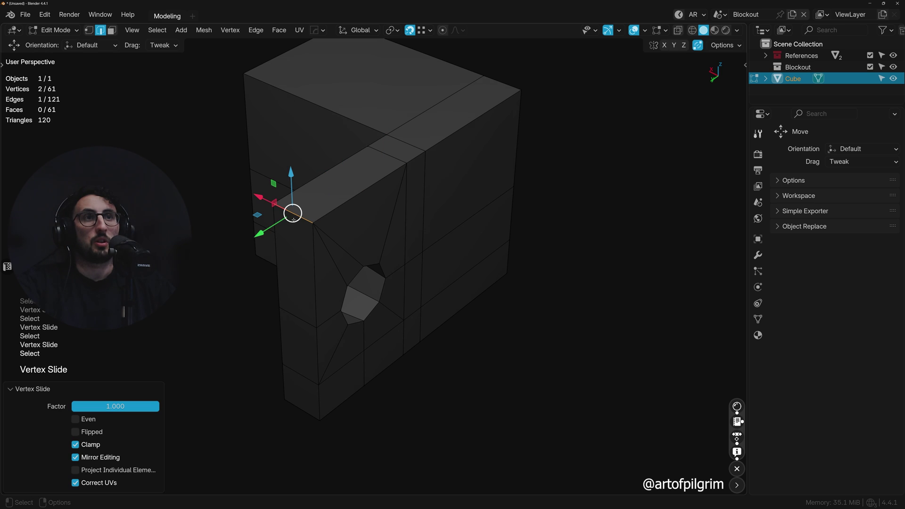
scroll(300, 215, up, 6)
middle_drag(300, 215, 281, 212)
key(1)
click(327, 251)
drag(282, 259, 321, 249)
key(ctrl+z)
Step: Vertex Slide the remaining wall-top cross edge to the block's corner line and merge the back face's vertical edge beside the hole into its neighbour
scroll(451, 344, down, 6)
alt+drag(457, 347, 512, 356)
middle_drag(513, 357, 426, 202)
key(2)
click(418, 153)
key(shift+v)
click(449, 156)
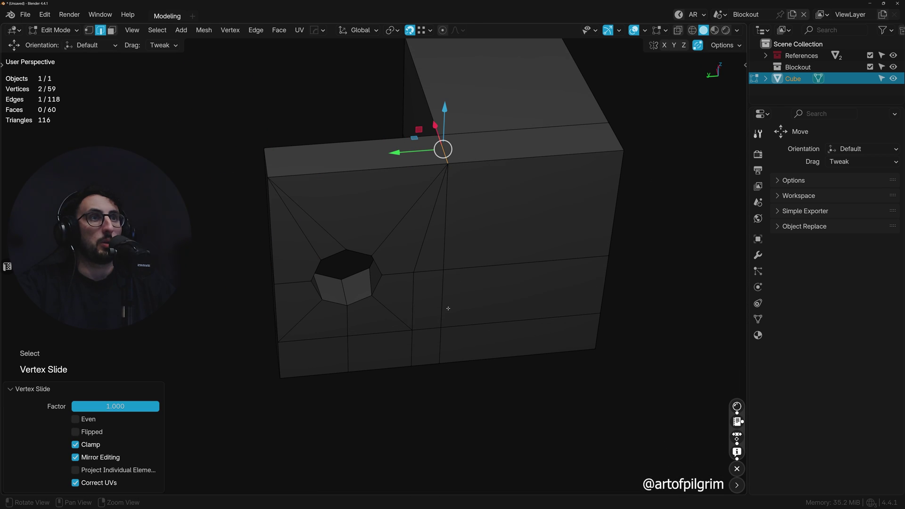
middle_drag(448, 307, 430, 265)
click(424, 316)
key(shift+v)
click(505, 307)
Step: Vertex Slide the underside cross edge and the front face's vertical edge beside the hole into the block's inner corner
middle_drag(472, 372, 456, 309)
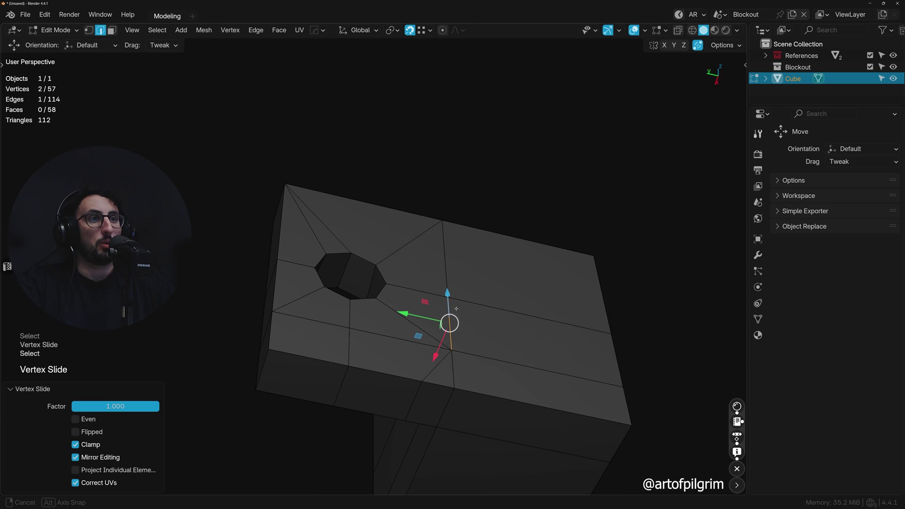
click(419, 392)
middle_drag(420, 391, 489, 394)
key(shift+v)
click(409, 318)
drag(408, 315, 396, 300)
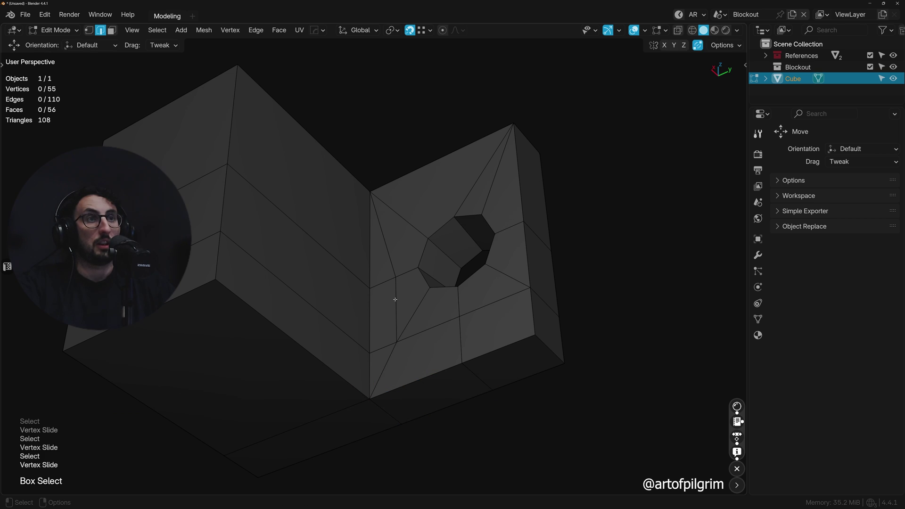
click(395, 300)
key(shift+v)
click(365, 305)
Step: On the block's inner side, Vertex Slide the middle horizontal edge up to the top and the lower one down to the bottom
middle_drag(343, 254, 326, 314)
click(307, 306)
key(shift+v)
click(298, 152)
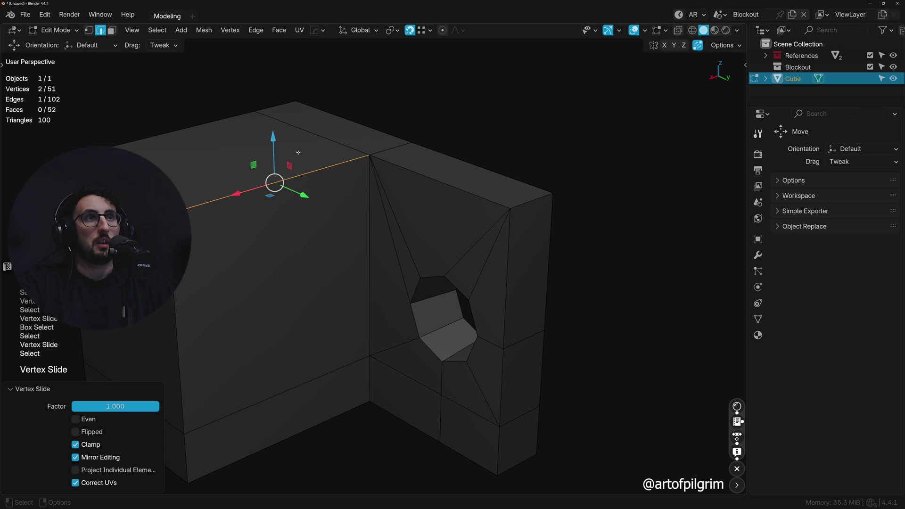
shift+middle_drag(333, 365, 384, 284)
scroll(384, 284, down, 2)
middle_drag(365, 343, 358, 309)
click(358, 310)
key(shift+v)
click(355, 374)
Step: Vertex Slide the two lower horizontal edge segments on the block's outer side down onto the bottom edge
middle_drag(246, 305, 377, 305)
click(249, 329)
shift+click(169, 313)
key(shift+v)
click(162, 391)
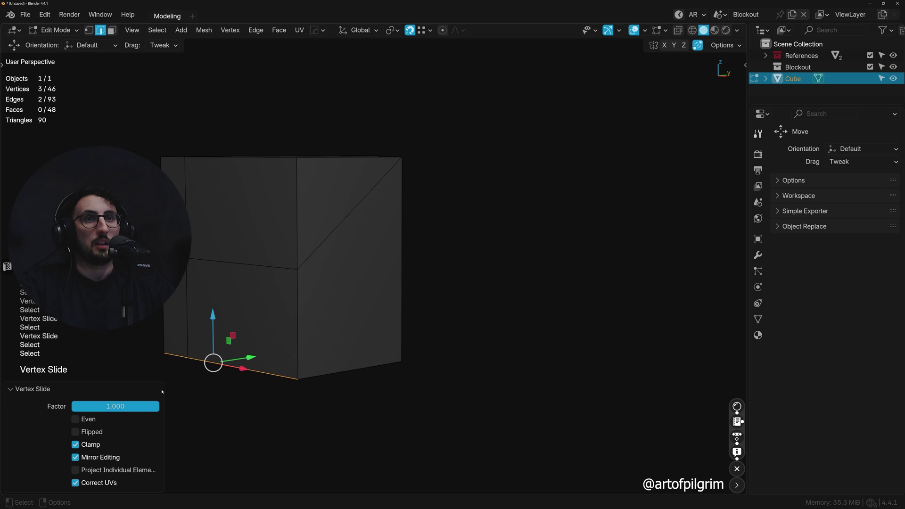
Step: On the block's outer side, Vertex Slide the vertical edge segments into the adjacent corner and the middle horizontal edge up to the top
click(189, 235)
shift+click(188, 278)
key(shift+v)
click(161, 271)
middle_drag(198, 256, 226, 277)
click(229, 277)
key(shift+v)
click(307, 193)
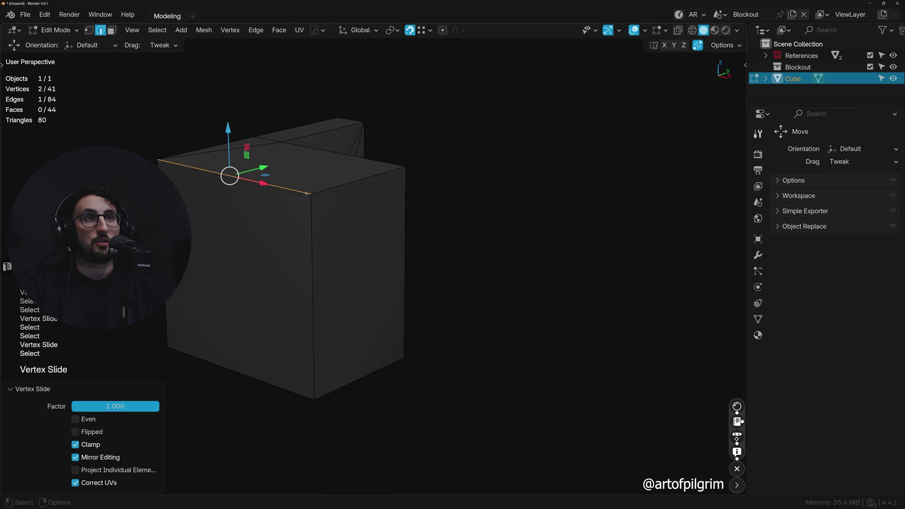
Step: Vertex Slide the horizontal edge below the hole down to the bottom and the underside's cross edge beneath the hole to the wall's outer end
middle_drag(307, 193, 427, 324)
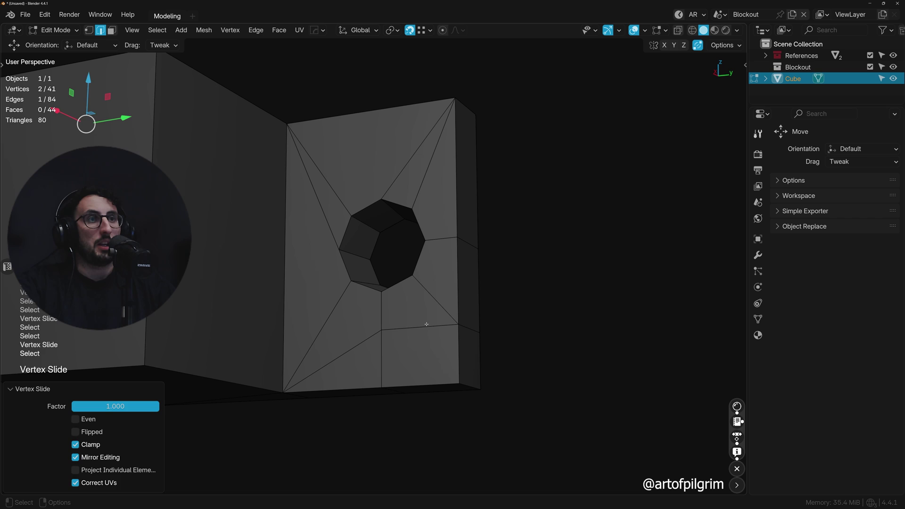
click(427, 324)
key(shift+v)
click(460, 384)
middle_drag(461, 384, 393, 408)
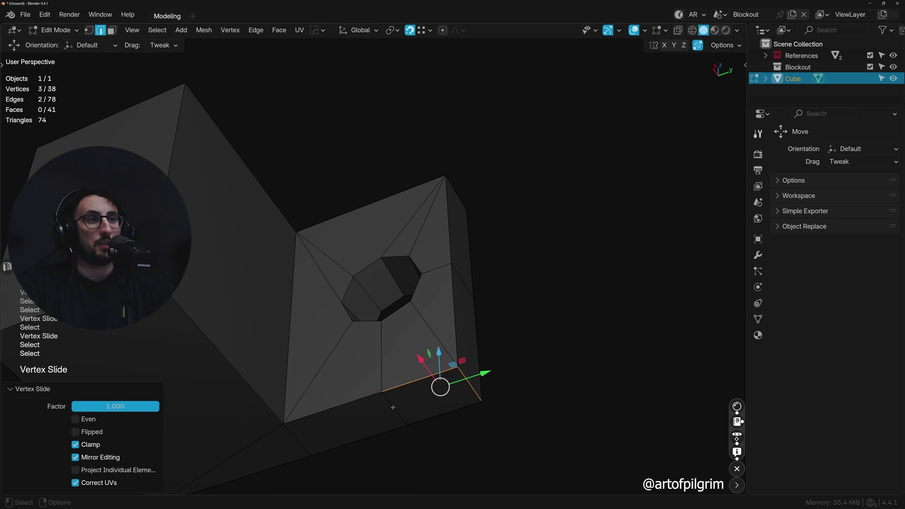
click(393, 407)
key(shift+v)
click(475, 384)
Step: Vertex Slide the horizontal edge across the wall's narrow end face down onto its bottom edge
middle_drag(486, 257, 481, 305)
click(469, 237)
key(shift+v)
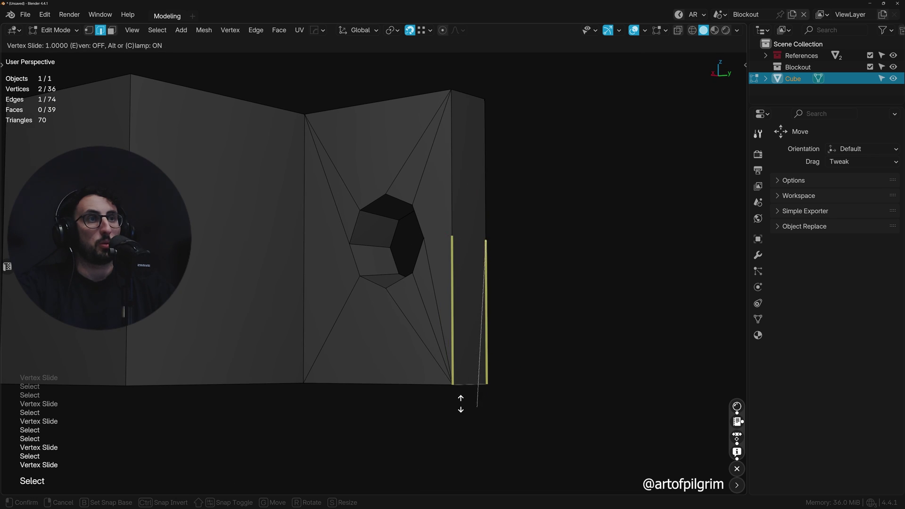
click(461, 404)
Step: Connect the hole's outer side vertex to the wall face's upper outer corner and delete the stray vertex inside the hole
shift+middle_drag(426, 236, 412, 314)
key(1)
click(413, 313)
shift+click(437, 166)
key(j)
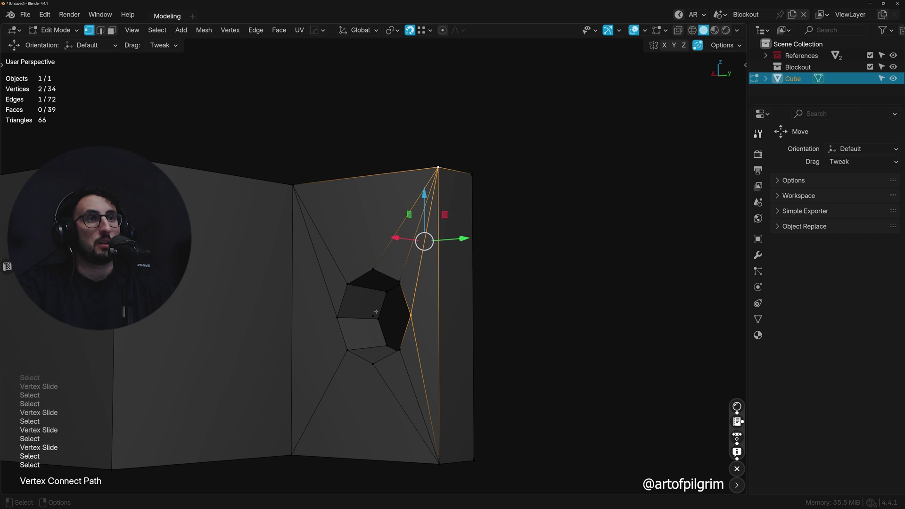
click(376, 316)
key(x)
click(375, 316)
Step: Connect the hole's bottom vertex and its inner side vertex to the wall face's lower inner corner
click(373, 364)
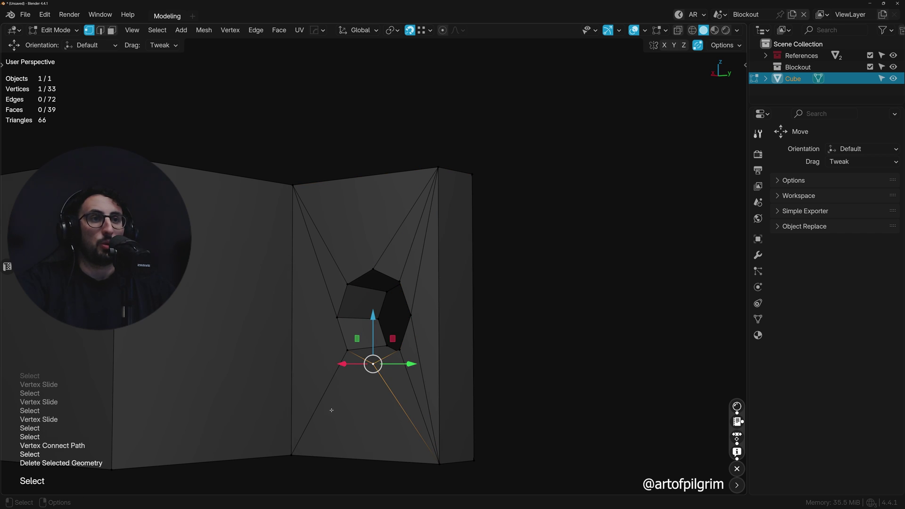
shift+click(292, 454)
key(j)
click(337, 317)
shift+click(291, 455)
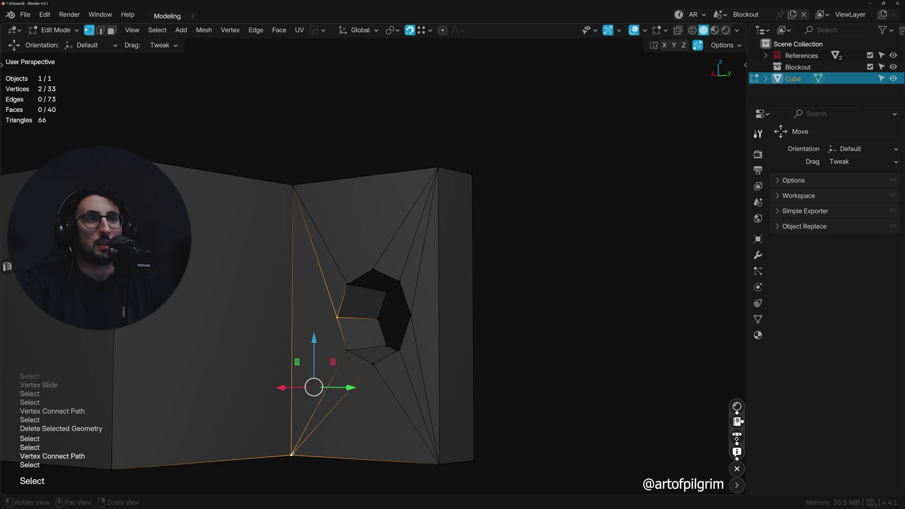
key(j)
Step: Connect the hole's top vertex to the wall face's upper inner corner
middle_drag(403, 321, 429, 316)
scroll(421, 278, down, 1)
click(413, 269)
shift+click(337, 194)
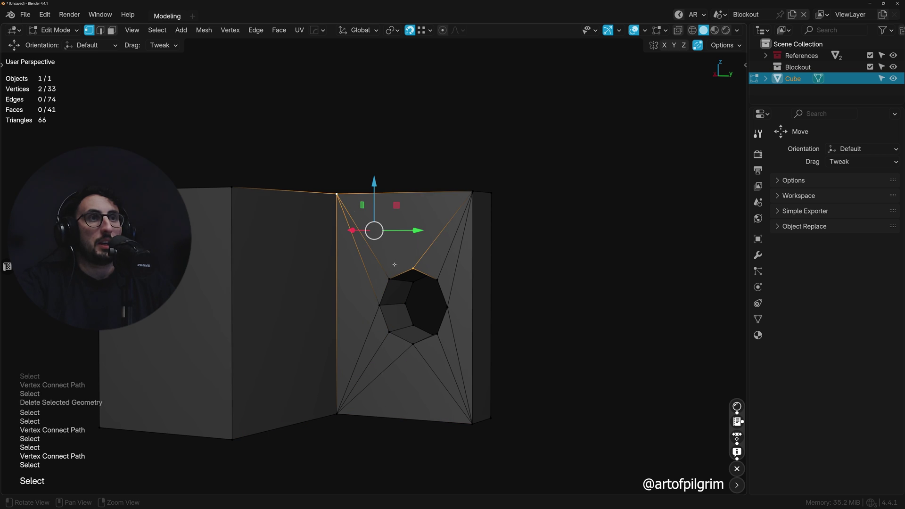
key(j)
Step: On the back face, merge the vertex below the hole into the lower corner nearest the hole using At Last
middle_drag(395, 265, 477, 255)
click(446, 325)
middle_drag(447, 325, 455, 359)
click(458, 363)
shift+click(367, 437)
key(m)
key(l)
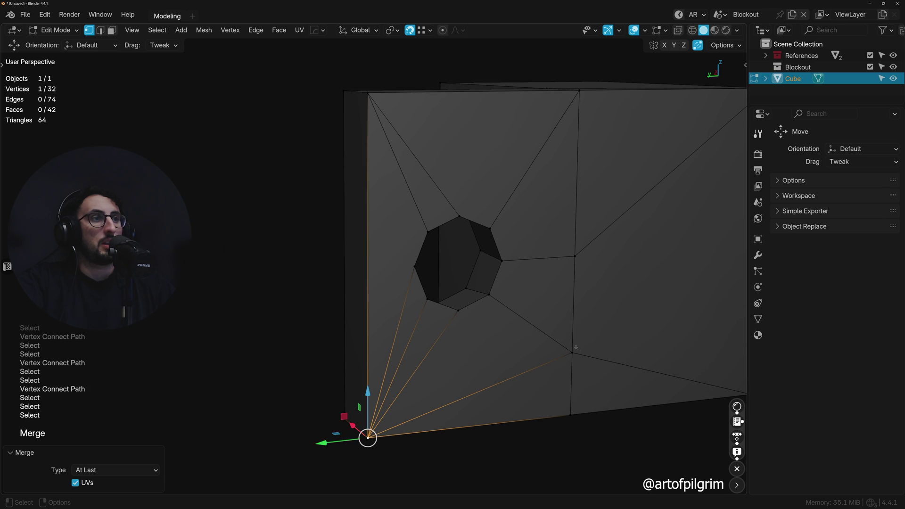
Step: Merge the back face's lower middle vertex into the one on the bottom edge and the upper middle vertex into the one on the top edge
click(572, 353)
shift+click(570, 415)
key(m)
key(l)
shift+middle_drag(567, 264, 448, 313)
scroll(448, 313, down, 2)
click(433, 311)
shift+click(438, 215)
key(m)
Step: Merge the middle vertices of the back face's top and bottom edges into the far upper and far lower corners
middle_drag(437, 215, 449, 242)
shift+click(573, 161)
key(m)
click(426, 331)
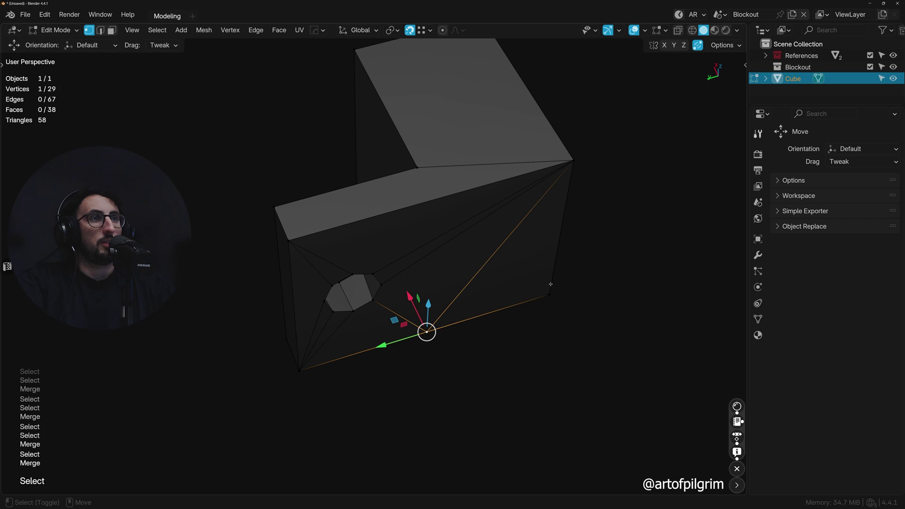
shift+click(550, 294)
key(m)
Step: On the back face, connect the hole's top vertex to the far upper corner and its bottom vertex to the far lower corner
middle_drag(550, 294, 465, 239)
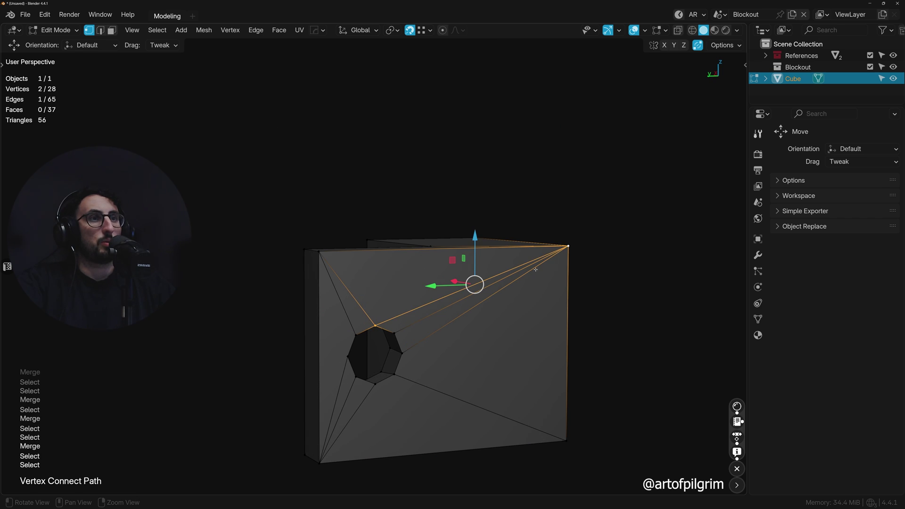
shift+click(565, 433)
key(j)
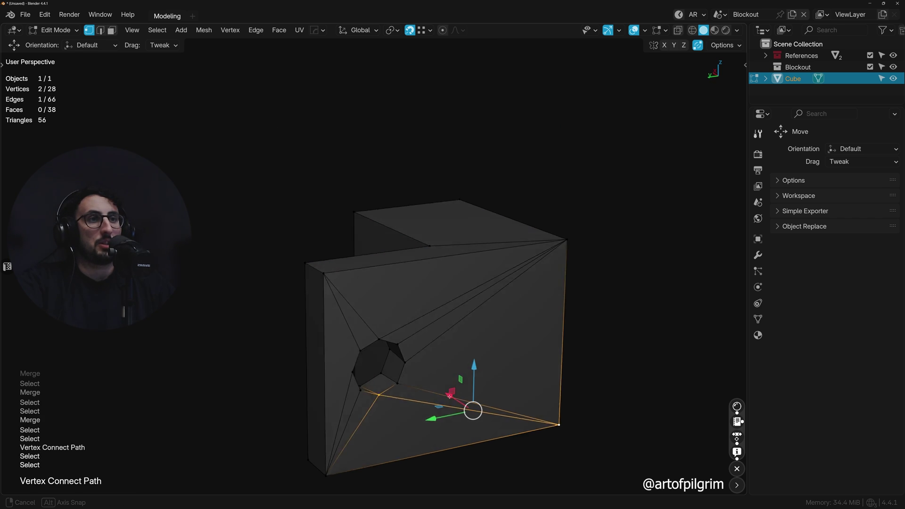
middle_drag(565, 433, 517, 303)
key(Tab)
Step: Select the ring of depth edges inside the octagonal hole and bevel them by about 0.058 m with one segment
scroll(454, 299, up, 5)
key(Tab)
key(2)
click(370, 265)
ctrl+alt+click(369, 265)
key(ctrl+b)
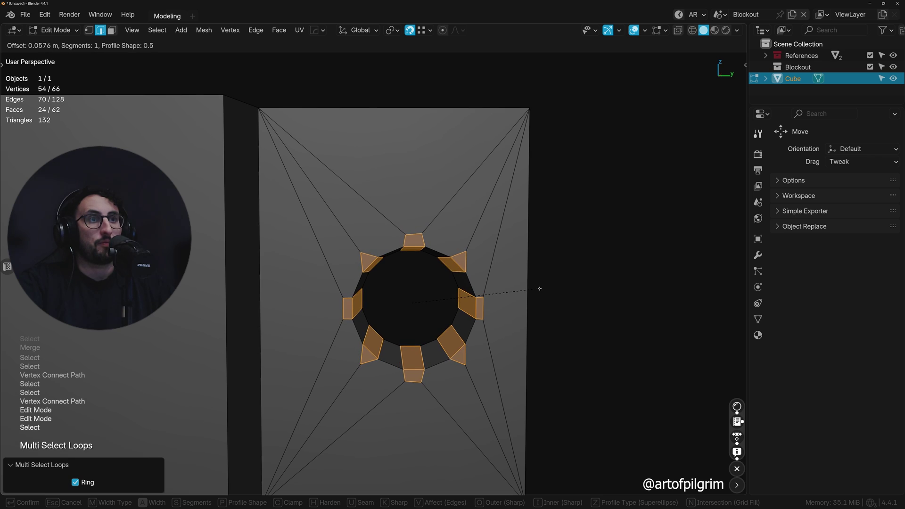
click(540, 288)
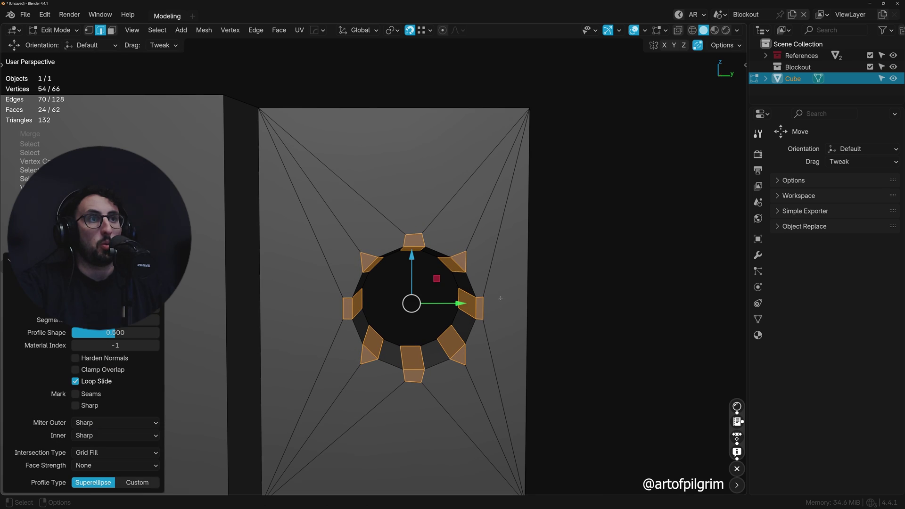
Step: Merge two leftover bevel vertices above the hole into the inner-side wall face's upper outer corner using At Last
middle_drag(500, 298, 467, 254)
key(1)
click(462, 241)
shift+click(516, 114)
key(m)
key(l)
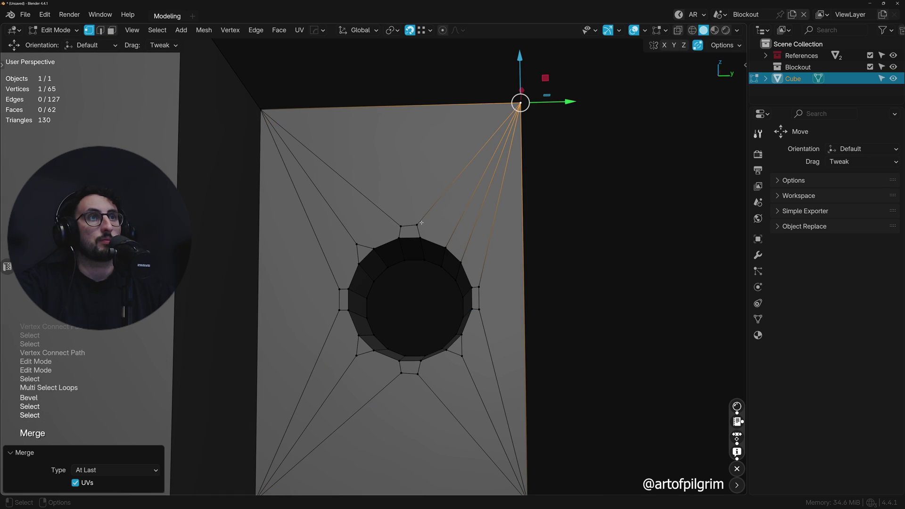
click(416, 225)
shift+click(516, 108)
key(m)
key(l)
Step: Merge the three bevel vertices on the hole's upper inner side into the wall face's upper inner corner using At Last
click(401, 226)
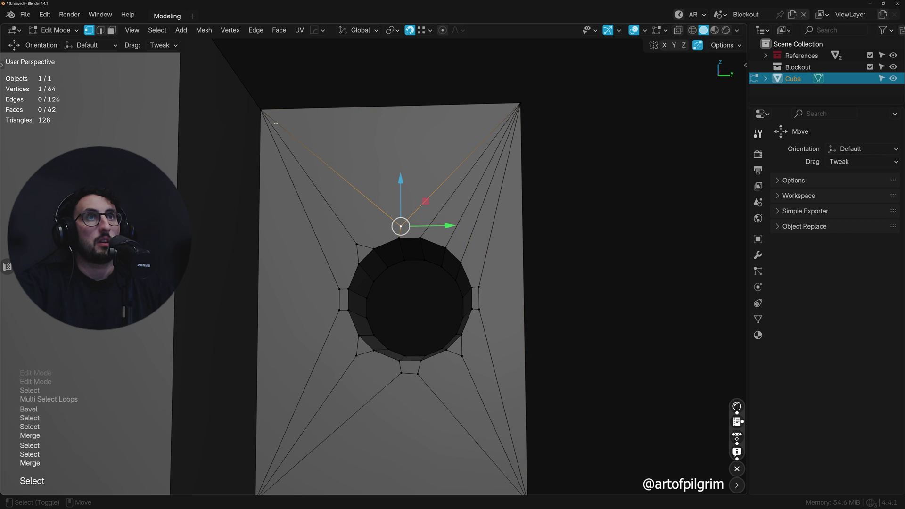
shift+click(261, 110)
key(m)
key(l)
alt+drag(394, 246, 355, 247)
click(346, 245)
shift+click(262, 112)
key(m)
key(l)
alt+middle_drag(347, 315, 416, 226)
click(398, 178)
shift+click(354, 110)
key(m)
key(l)
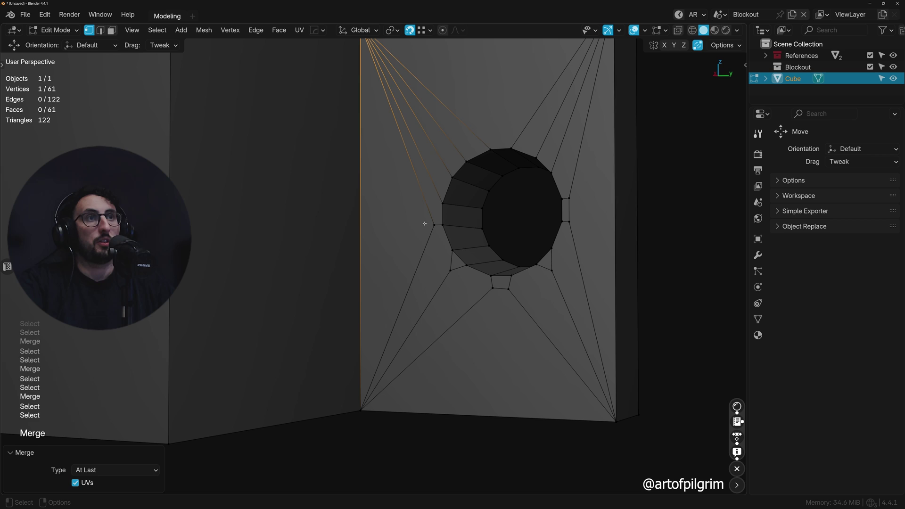
Step: Merge the three bevel vertices on the hole's lower inner side into the wall face's lower inner corner
click(434, 225)
shift+click(361, 410)
key(m)
key(l)
click(451, 270)
shift+click(360, 410)
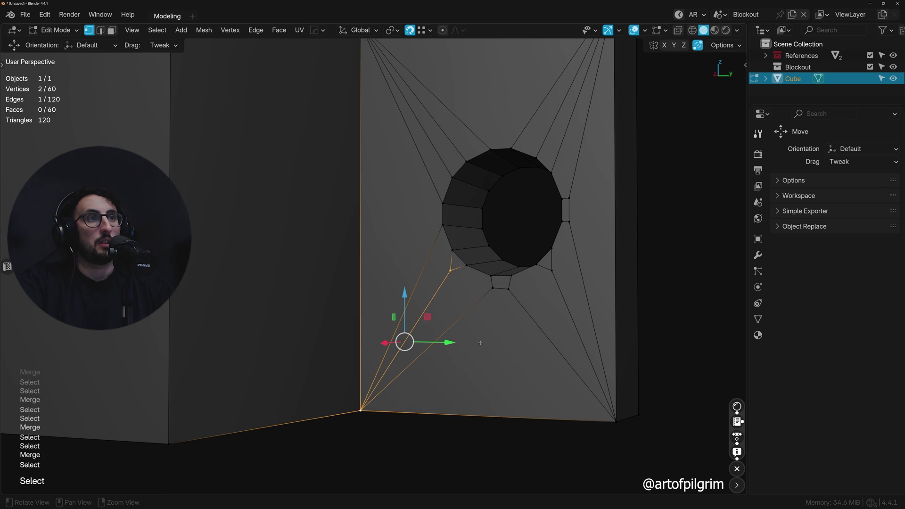
key(m)
click(492, 289)
shift+click(361, 410)
key(m)
Step: Merge the three bevel vertices on the hole's lower outer side into the wall face's lower outer corner
click(512, 291)
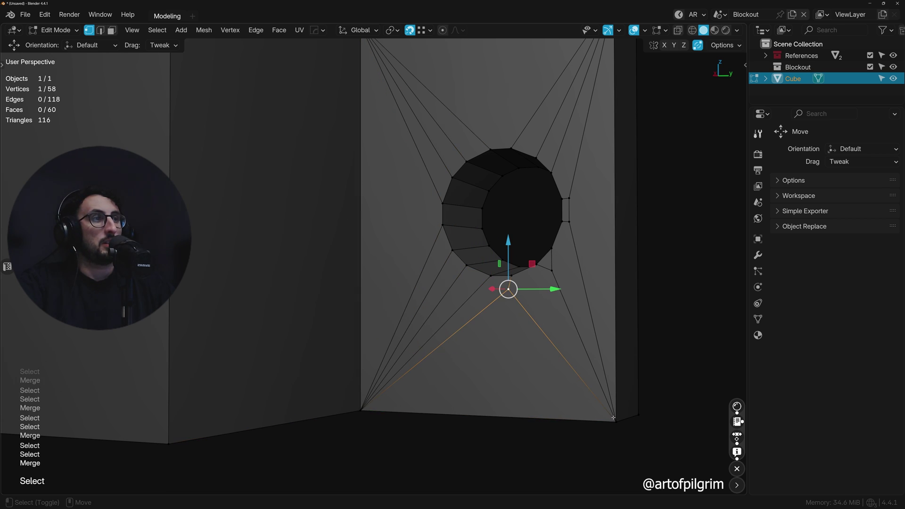
shift+click(613, 418)
key(m)
click(552, 270)
shift+click(613, 417)
key(m)
click(569, 221)
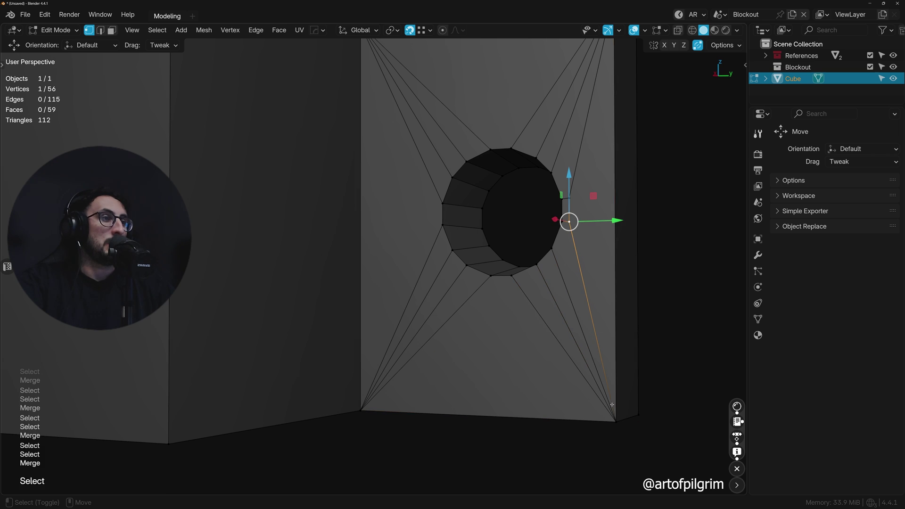
shift+click(614, 418)
key(m)
Step: Merge the remaining bevel vertex beside the hole into the wall face's upper outer corner
click(569, 198)
middle_drag(570, 198, 511, 284)
shift+click(566, 198)
key(m)
Step: Select the edge loop of the hole's far rim and round it with Circle
scroll(514, 267, down, 1)
alt+drag(511, 284, 495, 235)
scroll(452, 246, up, 2)
key(2)
double_click(429, 269)
alt+middle_drag(495, 235, 466, 254)
scroll(466, 253, up, 1)
alt+drag(463, 277, 471, 259)
key(q)
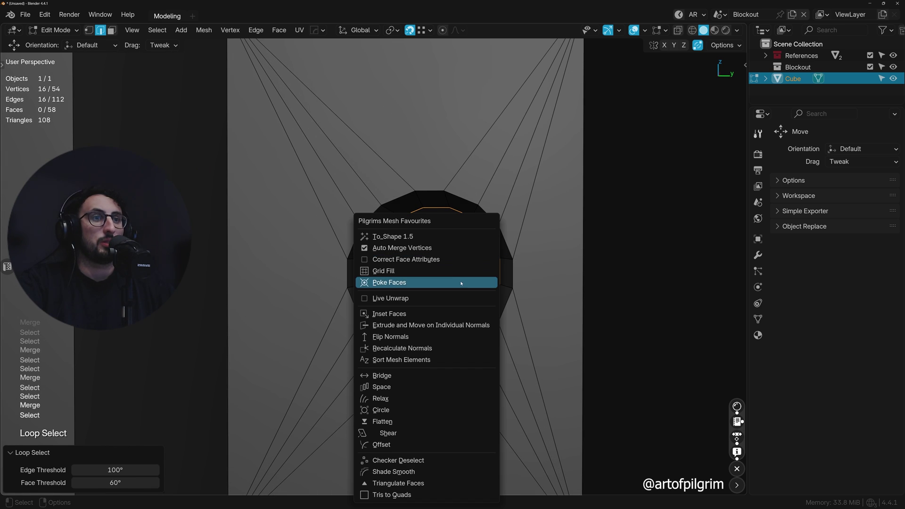
click(386, 409)
Step: Select the edge loop of the hole's near rim and round it with Circle using the Best fit method
alt+click(351, 272)
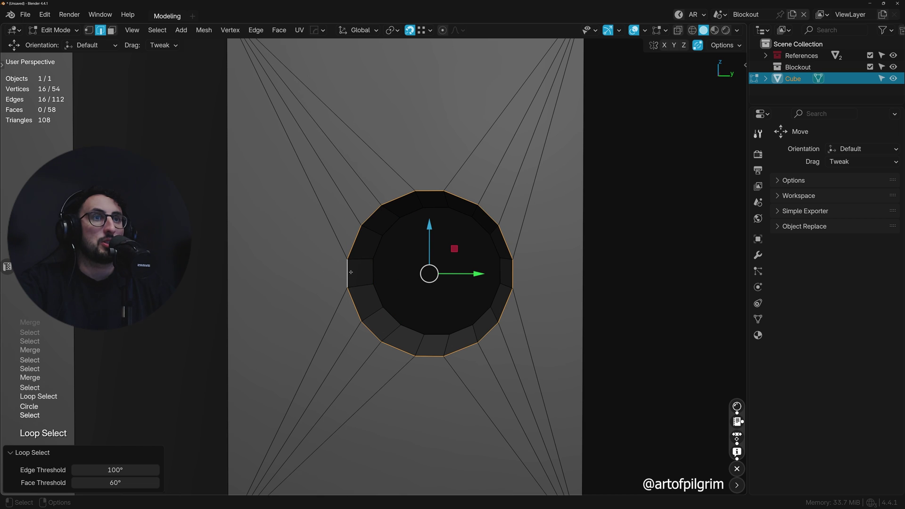
key(q)
click(538, 265)
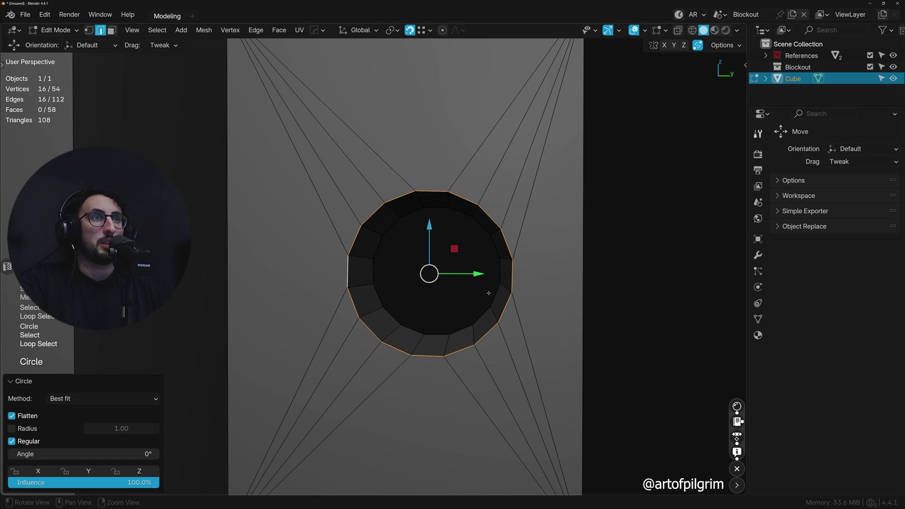
middle_drag(488, 293, 441, 302)
Step: Return to Object Mode, turn off the wireframe overlay and examine the rounded hole's shading up close
key(Tab)
shift+middle_drag(448, 374, 461, 343)
scroll(461, 344, down, 1)
key(alt+v)
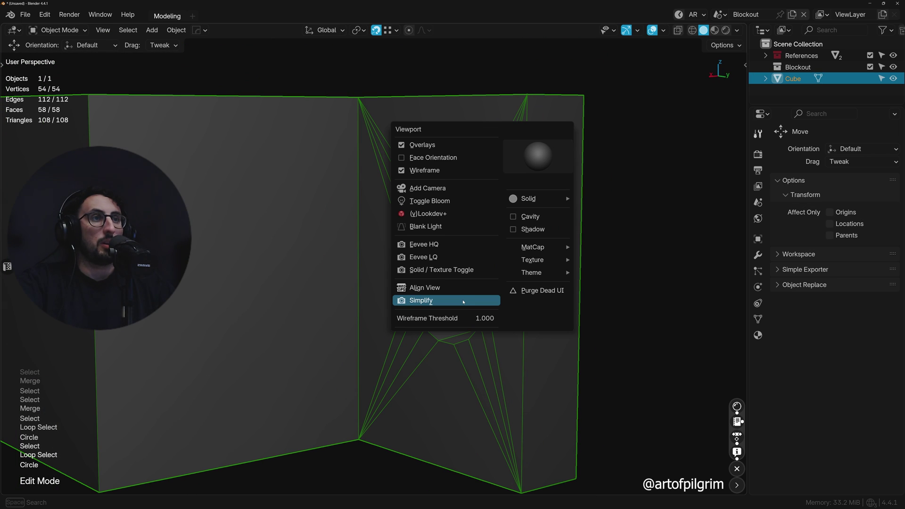
click(445, 172)
scroll(498, 216, up, 5)
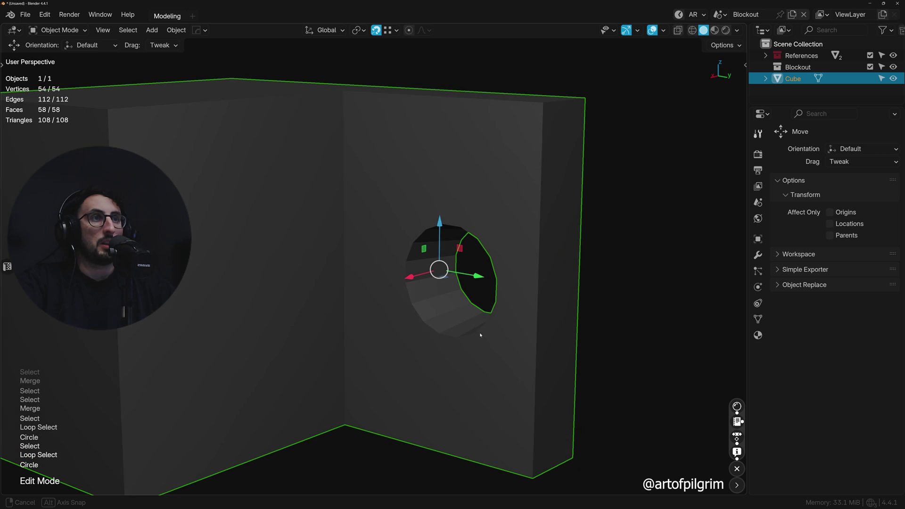
middle_drag(429, 232, 483, 258)
scroll(481, 273, up, 3)
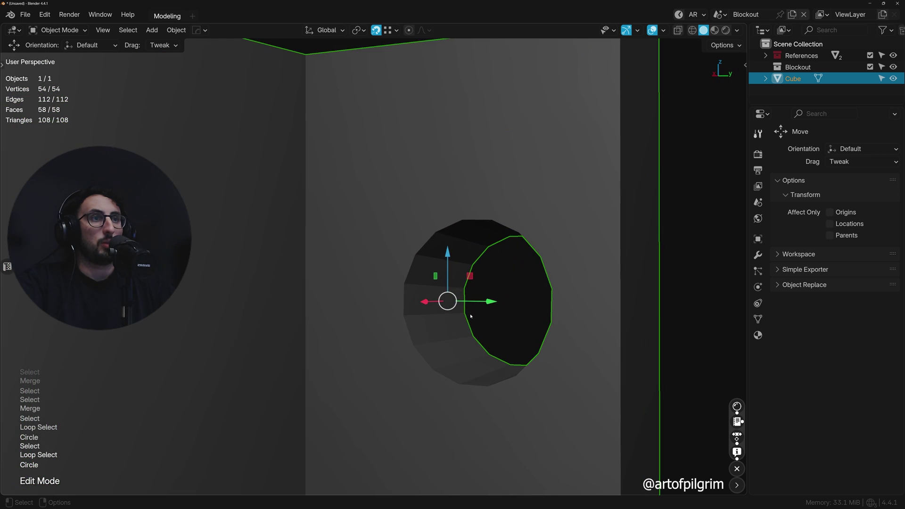
Step: Select all faces of the block in Edit Mode and apply Shade Smooth
key(Tab)
key(a)
scroll(467, 313, down, 4)
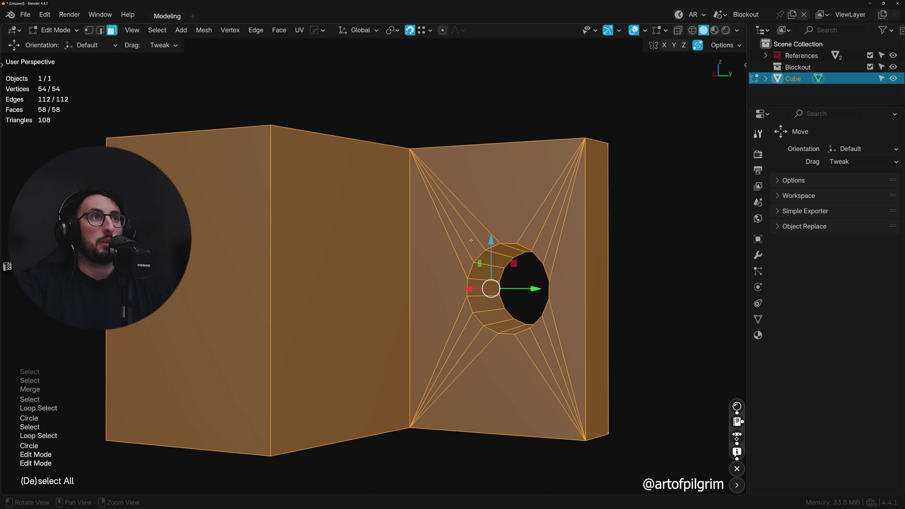
middle_drag(464, 312, 447, 307)
key(q)
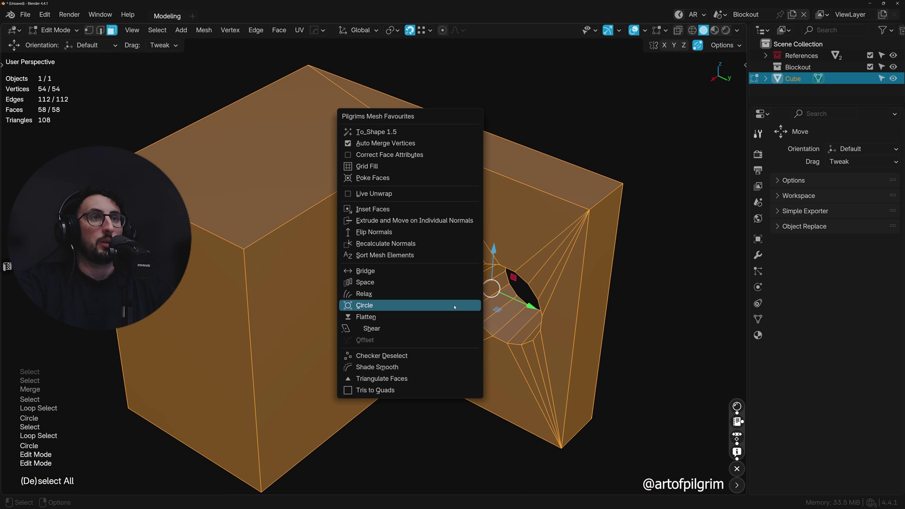
click(388, 372)
middle_drag(388, 372, 586, 192)
key(Tab)
Step: On the back face, merge two leftover bevel vertices beside the hole into the far upper corner using At Last
key(Tab)
click(586, 192)
shift+click(587, 188)
key(m)
key(l)
click(384, 252)
shift+click(584, 183)
key(m)
key(l)
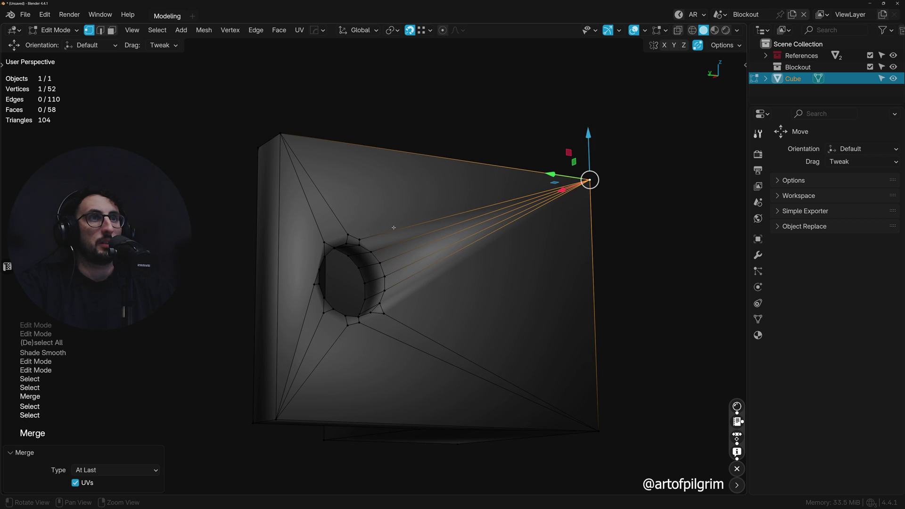
Step: On the back face, merge the leftover vertices above the hole into the two upper corners using At Last
click(363, 238)
shift+click(589, 180)
key(m)
click(348, 235)
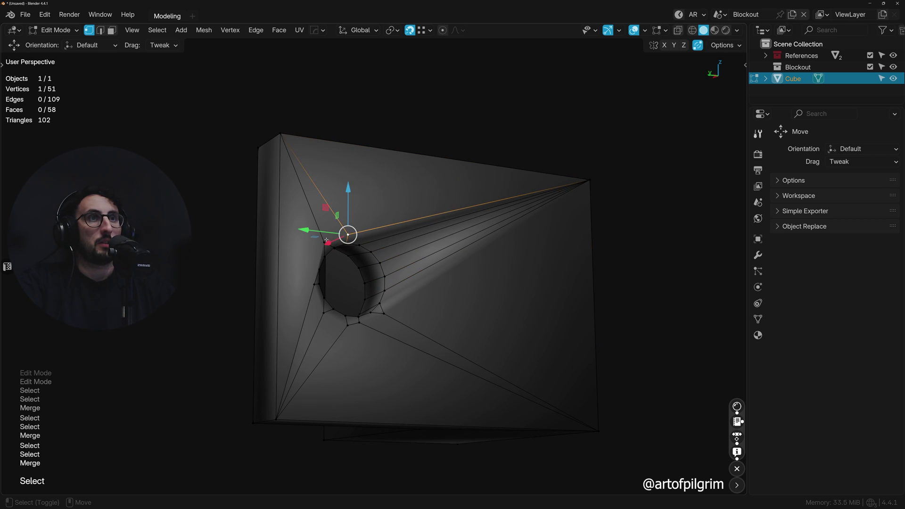
shift+click(282, 135)
key(m)
Step: Merge the leftover vertices below the hole into the back face's two lower corners using At Last
click(314, 285)
shift+click(324, 313)
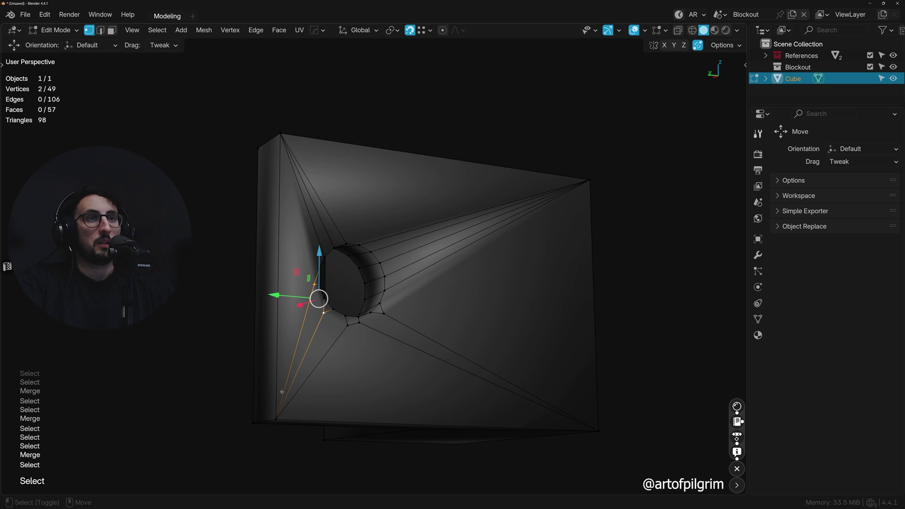
key(m)
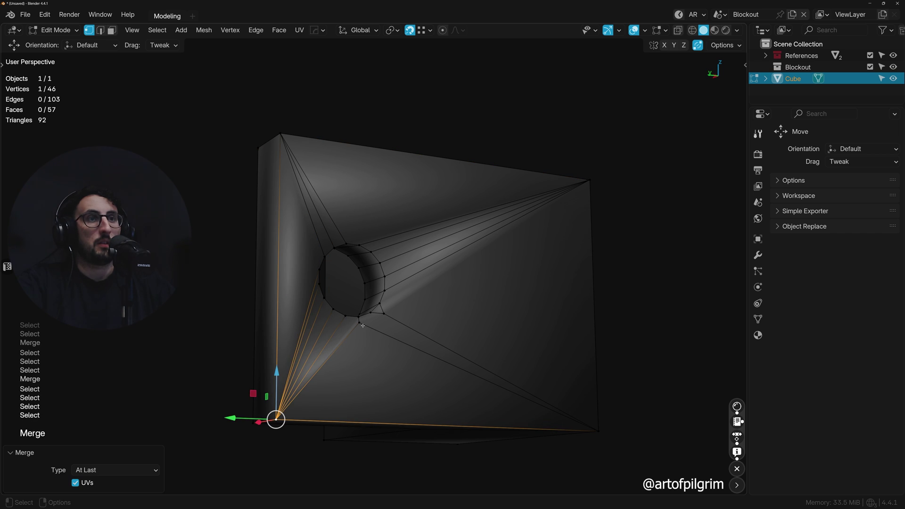
click(360, 322)
shift+click(384, 313)
shift+click(598, 431)
key(m)
Step: Return to Object Mode and apply the HOps Sharpen operation to the block
alt+drag(325, 283, 580, 319)
alt+middle_drag(580, 318, 222, 293)
alt+right_drag(221, 293, 418, 287)
key(Tab)
key(q)
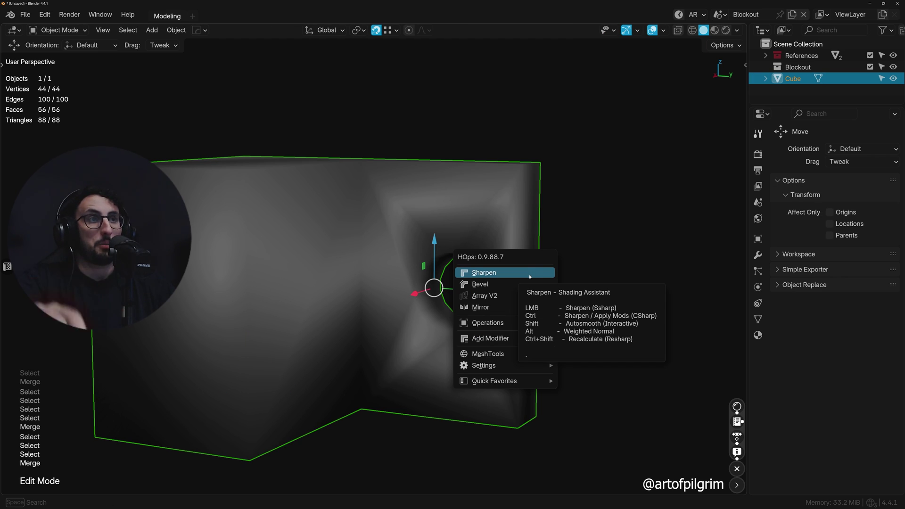
click(530, 277)
middle_drag(504, 281, 415, 331)
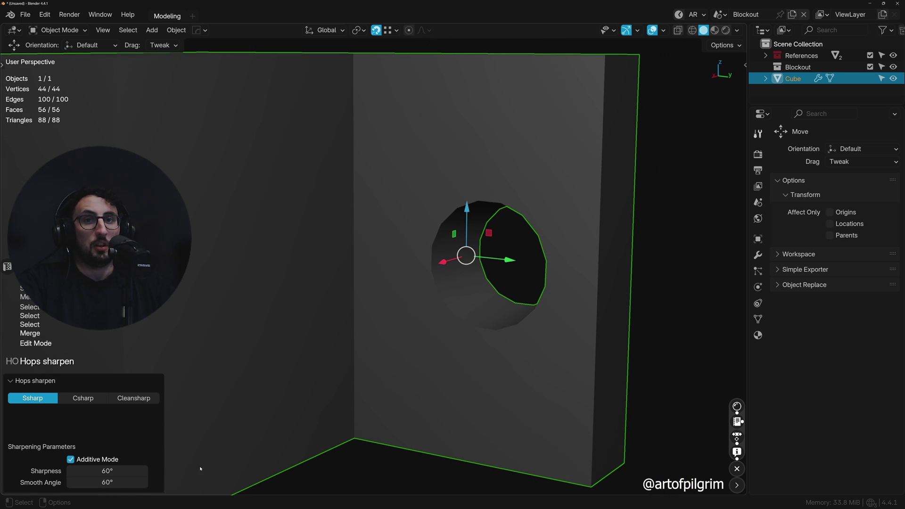
Step: Deselect the block and examine the sharpened shading of its faces and hole from several angles
alt+drag(453, 236, 479, 257)
click(479, 258)
alt+right_drag(479, 257, 493, 265)
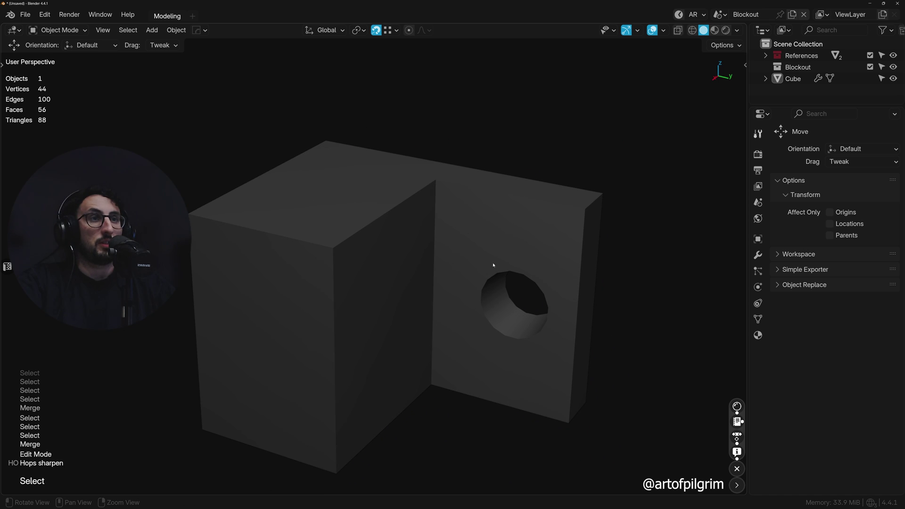
middle_drag(493, 265, 478, 323)
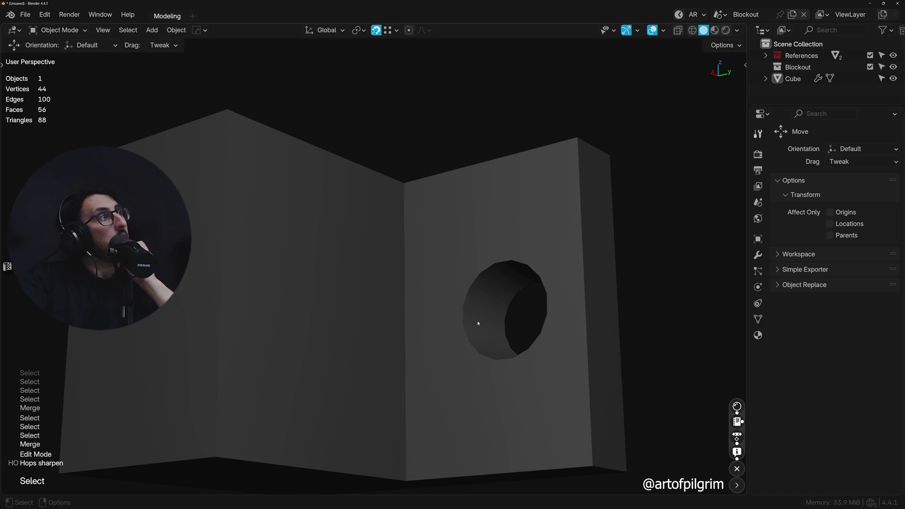
mouse_move(491, 371)
middle_down()
mouse_move(487, 349)
mouse_move(475, 372)
middle_up()
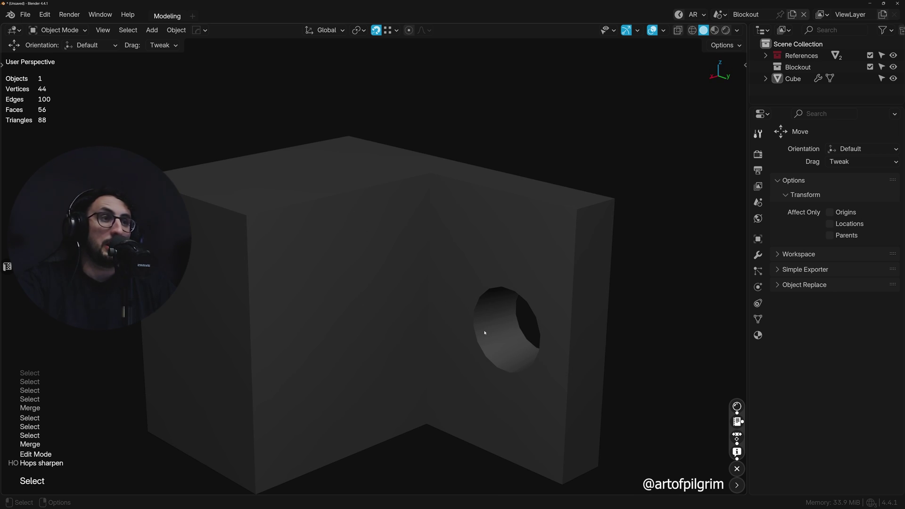
middle_drag(491, 350, 470, 332)
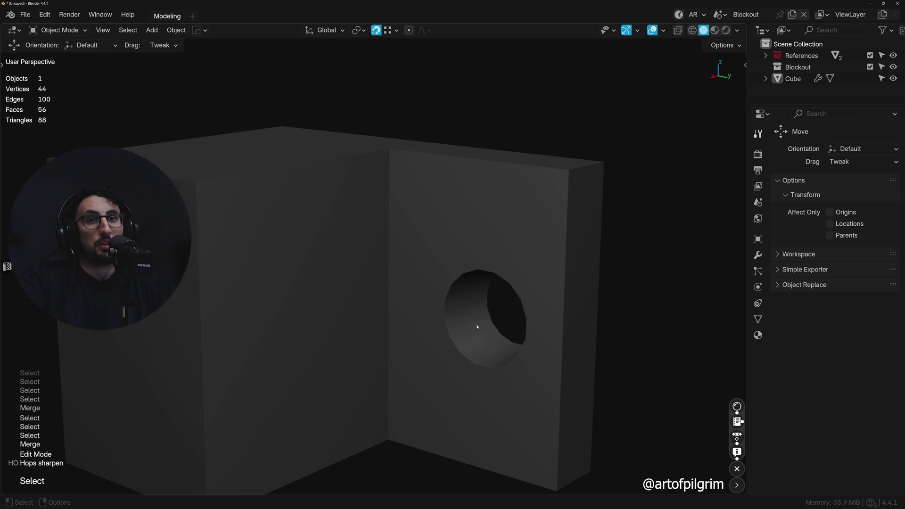
Step: In Edit Mode, mark one of the upper edges running through the hole's inner wall as a seam
alt+drag(477, 327, 525, 255)
alt+right_drag(525, 254, 460, 278)
key(Tab)
click(450, 273)
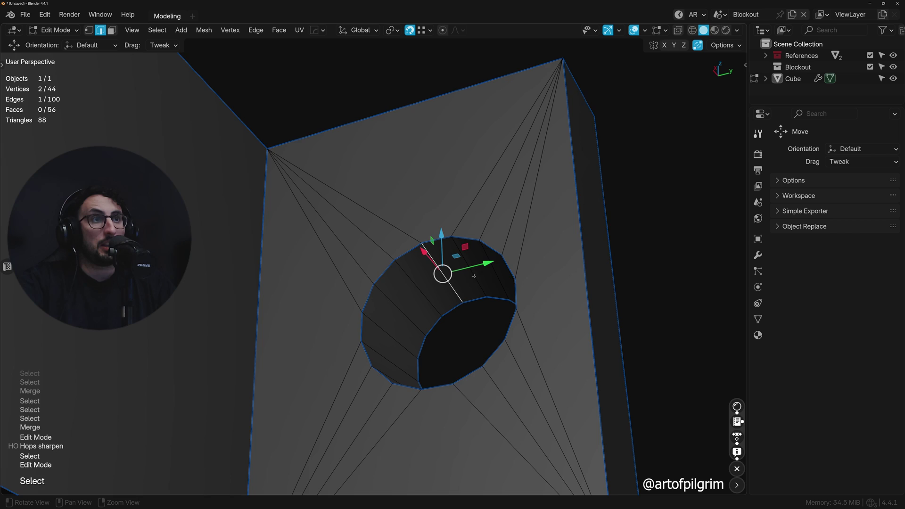
middle_drag(474, 276, 416, 288)
middle_drag(537, 357, 479, 267)
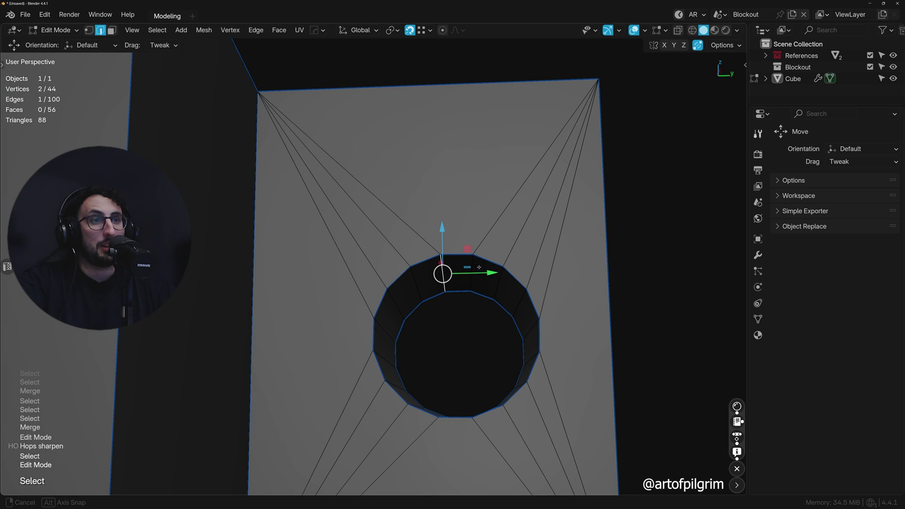
middle_drag(477, 305, 445, 277)
key(ctrl+e)
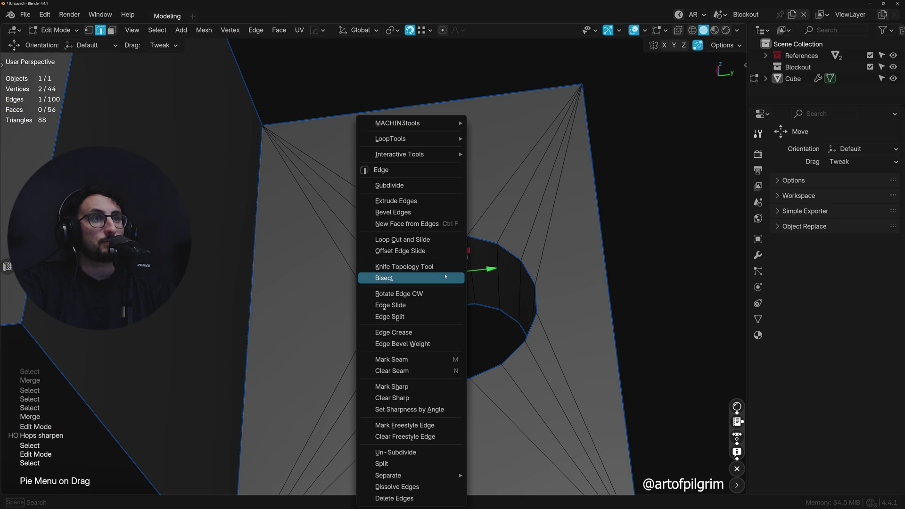
click(417, 360)
click(443, 315)
mouse_move(457, 325)
middle_down()
mouse_move(448, 352)
mouse_move(463, 309)
mouse_move(457, 326)
middle_up()
click(445, 297)
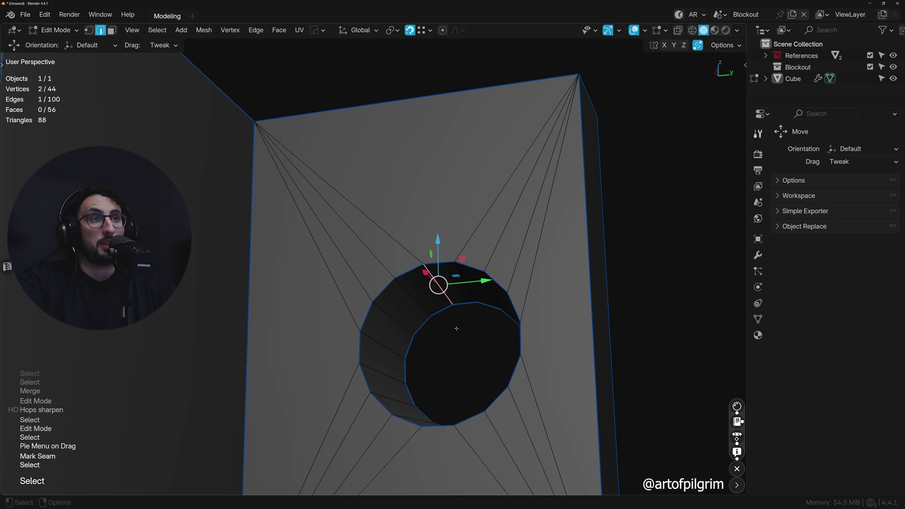
Step: Return to Object Mode and turn on the wireframe overlay to show the block's topology
key(Tab)
middle_drag(466, 333, 509, 282)
key(alt+v)
click(514, 280)
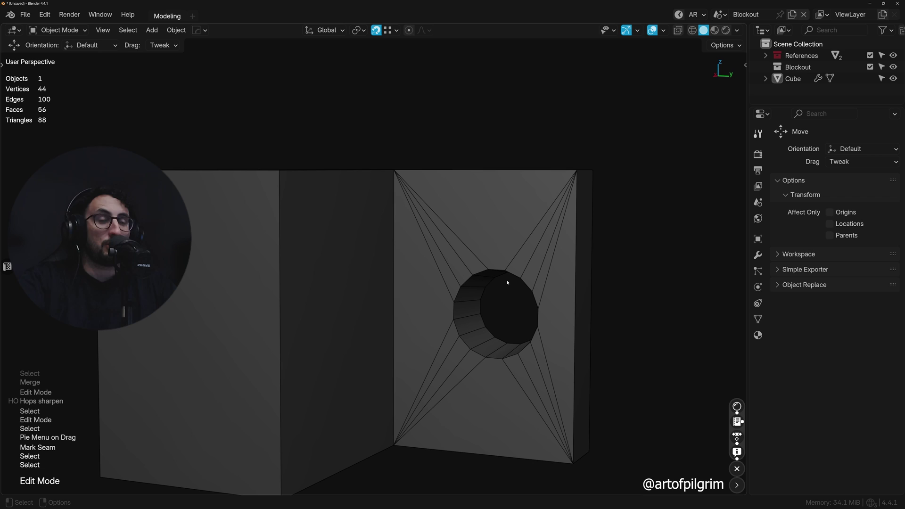